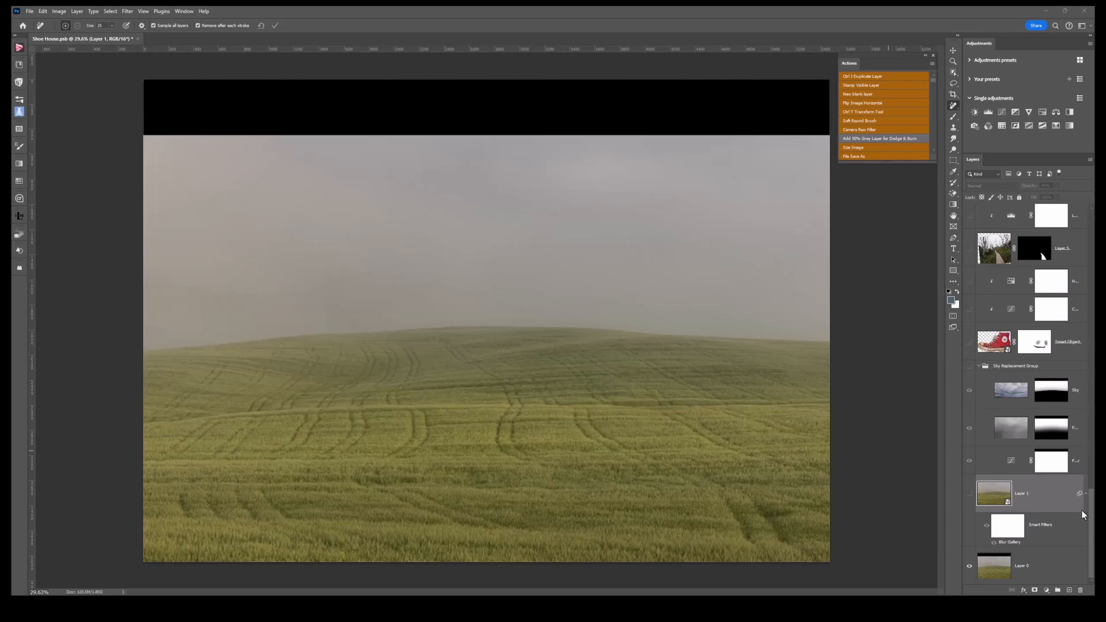
# Step: Make the blurred field background on Layer 1 and the Sky Replacement Group visible
pyautogui.click(970, 494)
pyautogui.click(969, 494)
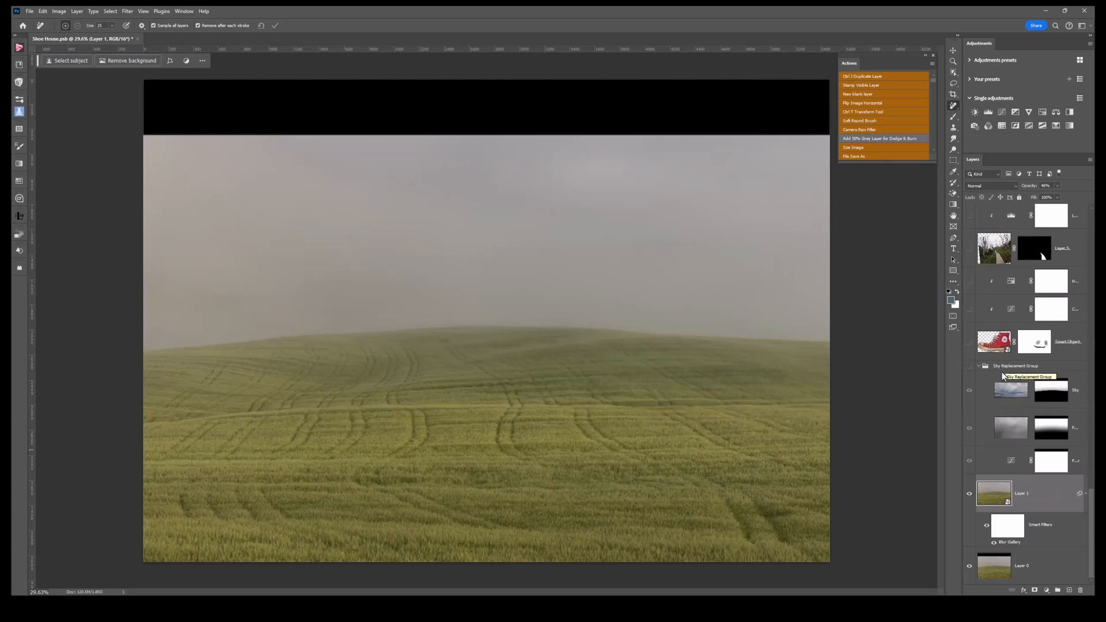
pyautogui.click(969, 367)
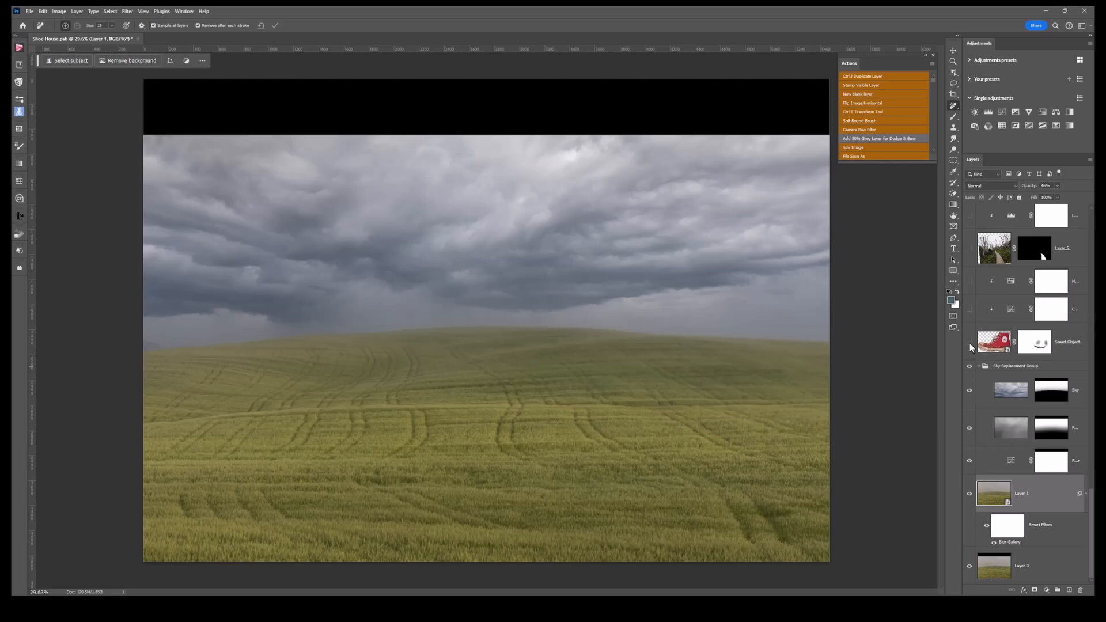
# Step: Show the red shoe layer and compare it with its layer mask disabled and re-enabled
pyautogui.click(970, 343)
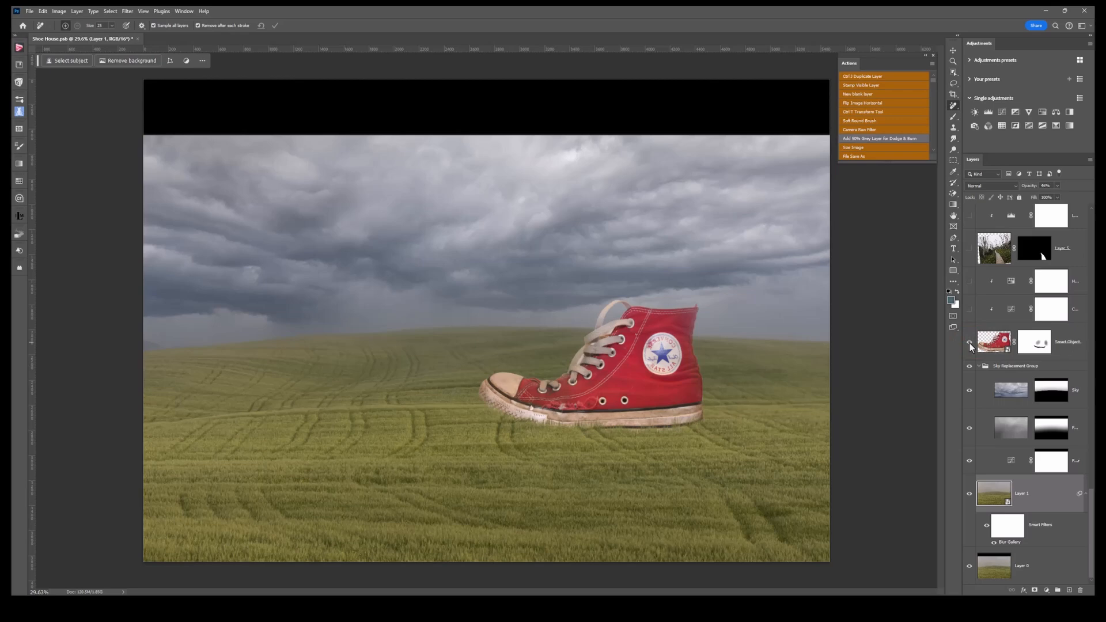
pyautogui.rightClick(1029, 348)
pyautogui.click(1031, 352)
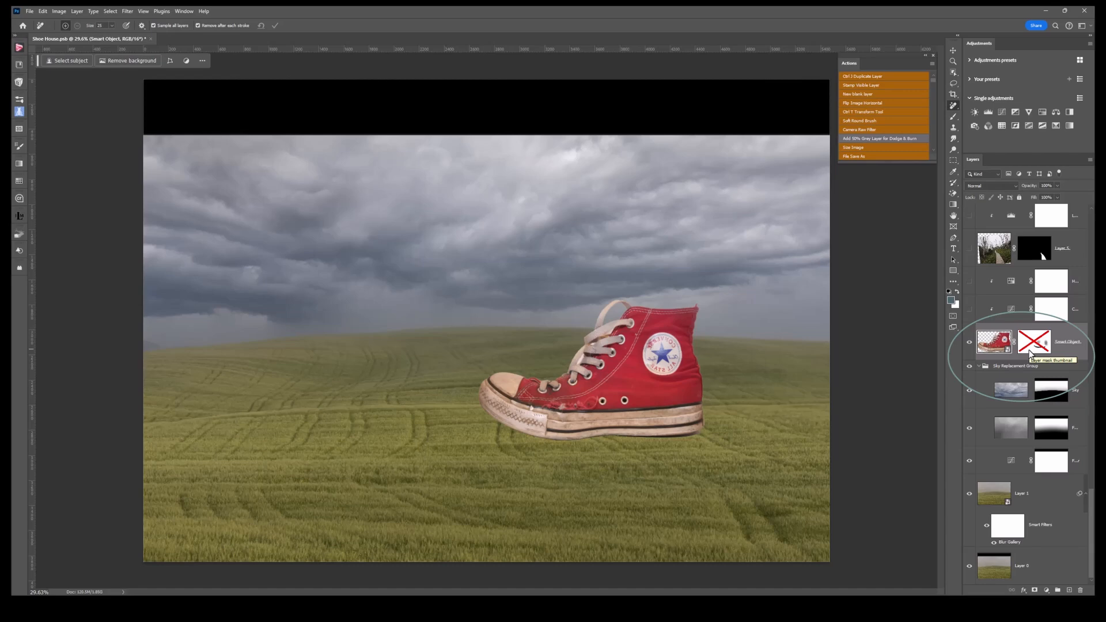
pyautogui.rightClick(1032, 345)
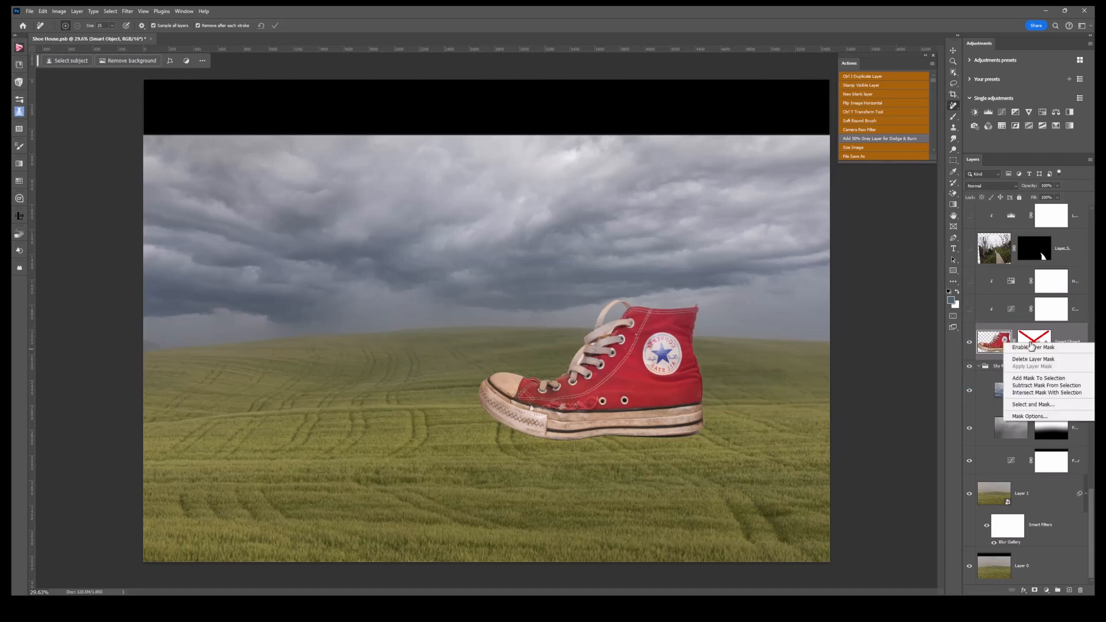
pyautogui.click(1032, 348)
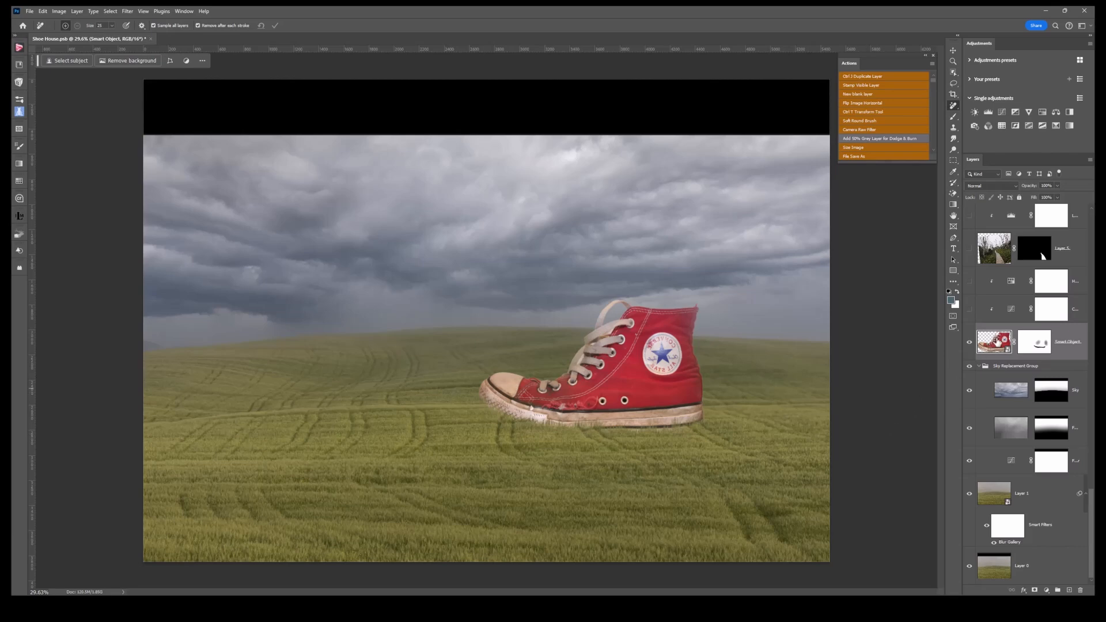
# Step: Turn on the Curves and Hue/Saturation adjustments clipped to the red shoe
pyautogui.click(1006, 313)
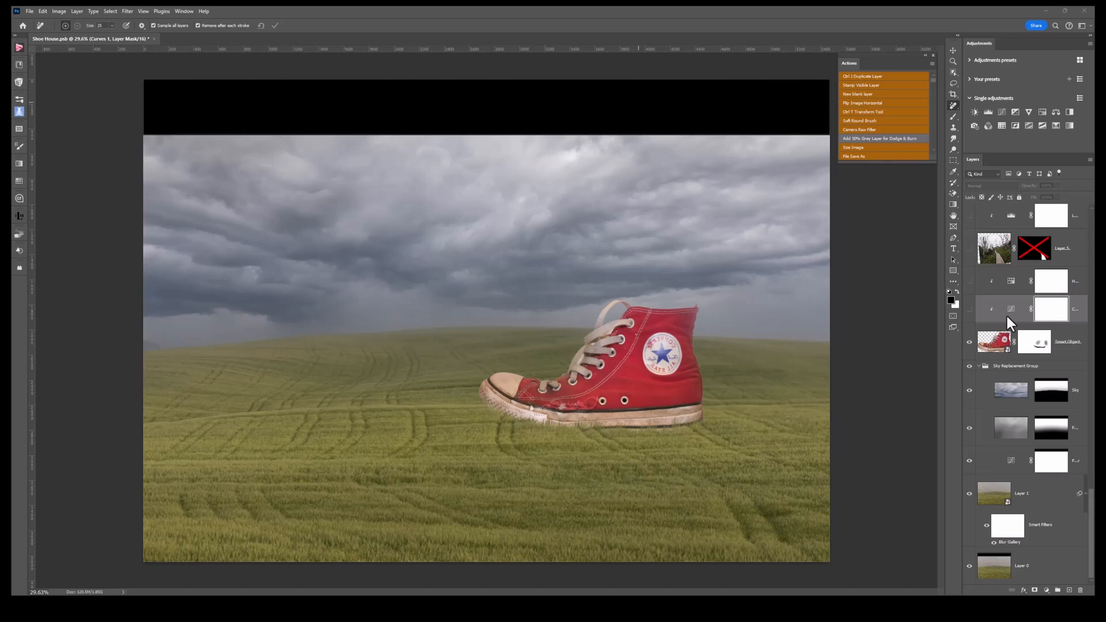
pyautogui.click(970, 310)
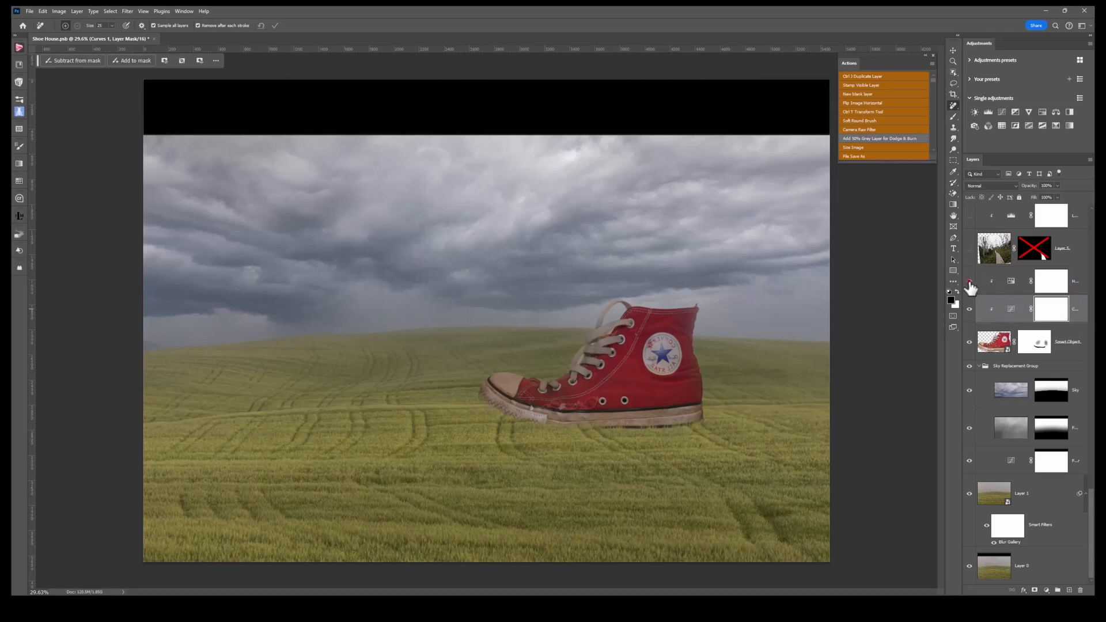
pyautogui.click(970, 281)
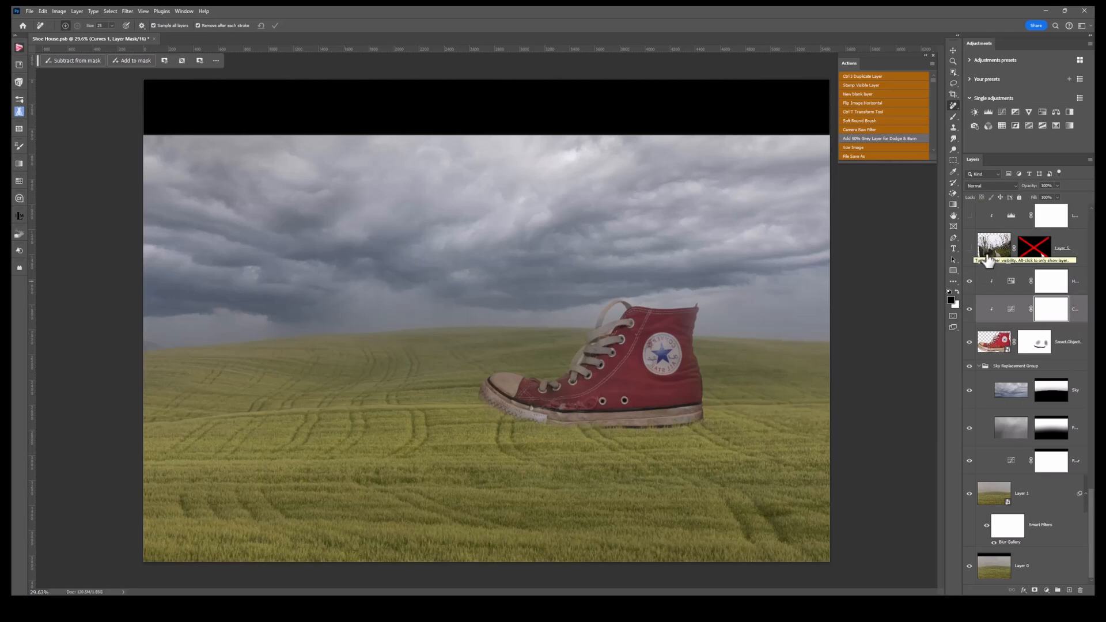
# Step: Show the boardwalk photo with its layer mask enabled, together with its clipped Levels adjustment
pyautogui.click(969, 250)
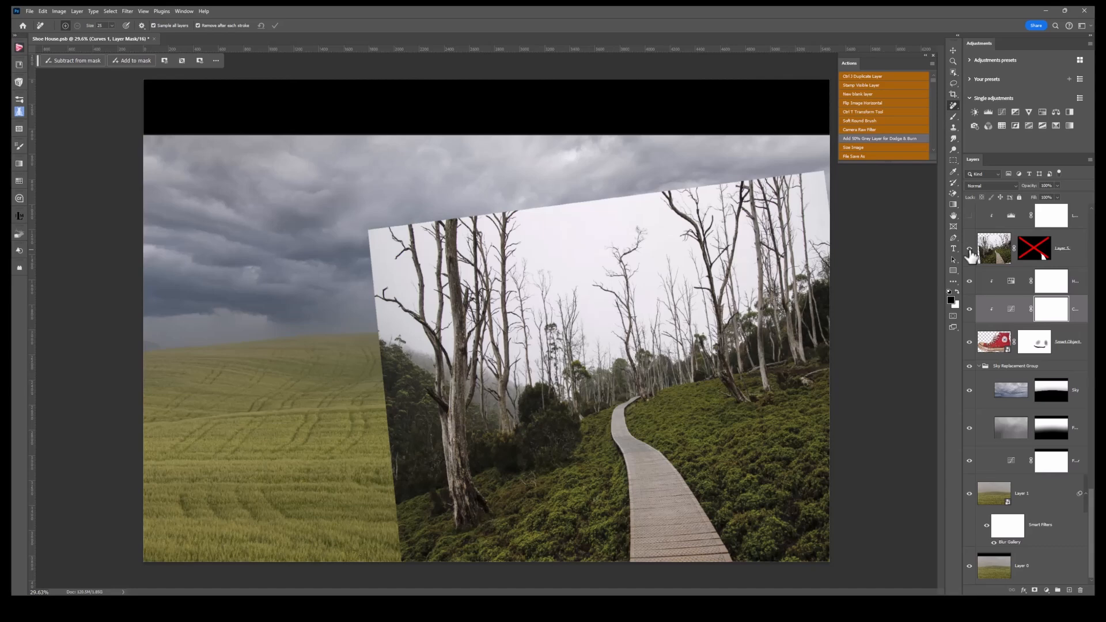
pyautogui.rightClick(1032, 251)
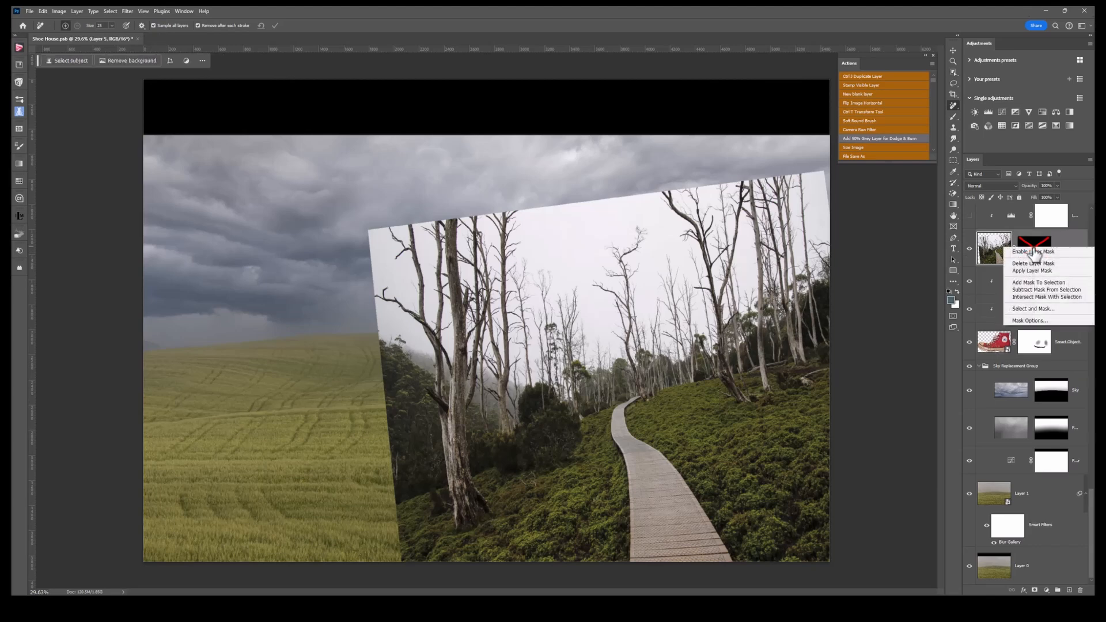
pyautogui.click(1032, 252)
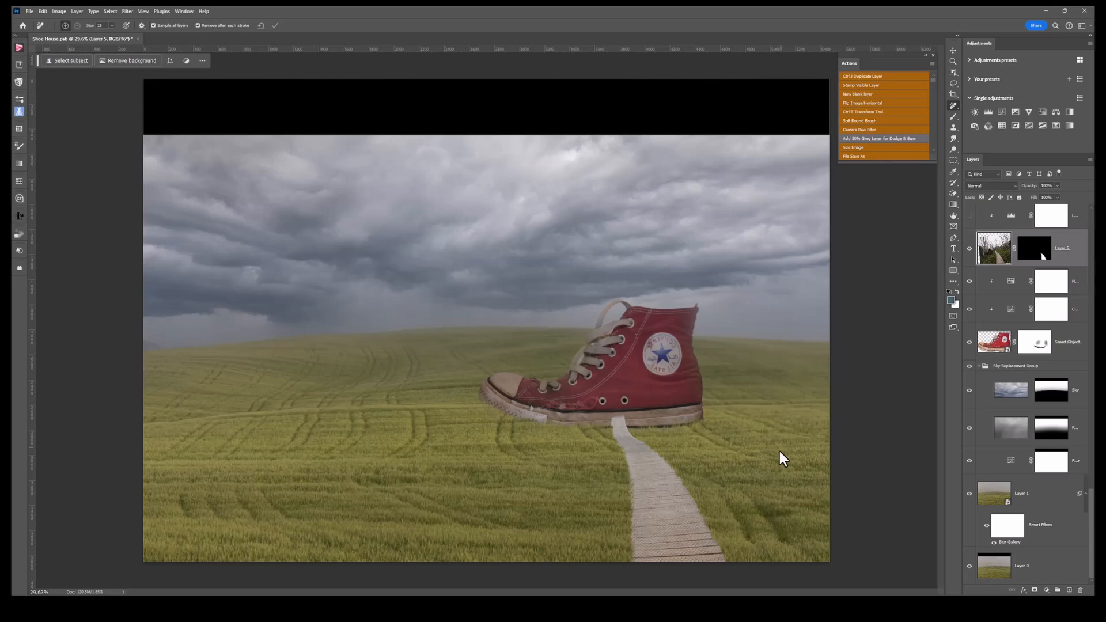
pyautogui.scroll(1, 1032, 236)
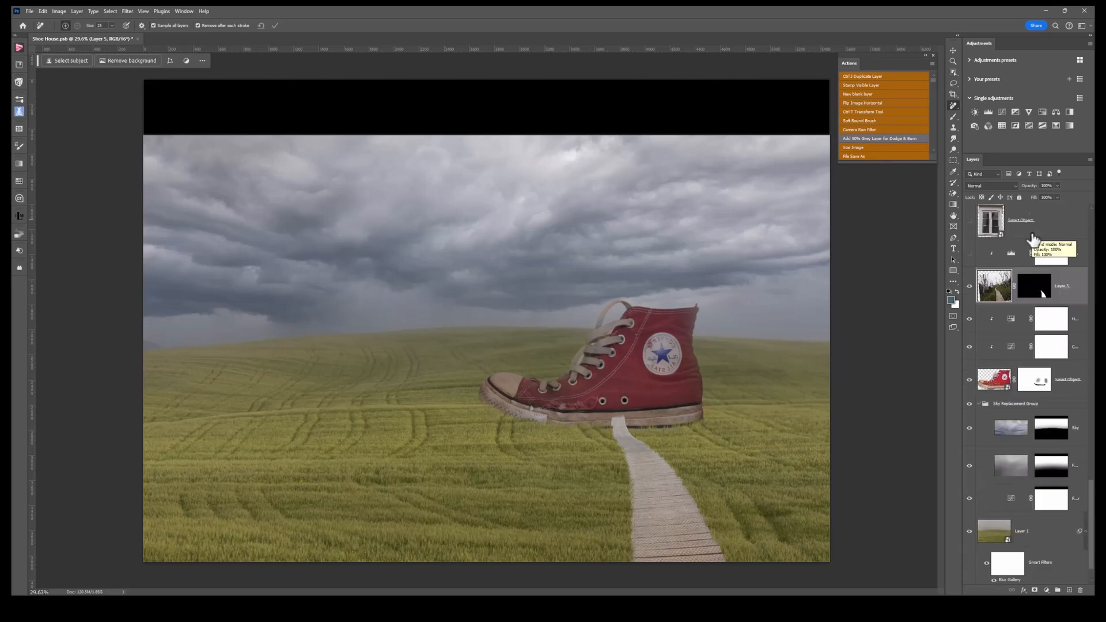
pyautogui.click(970, 254)
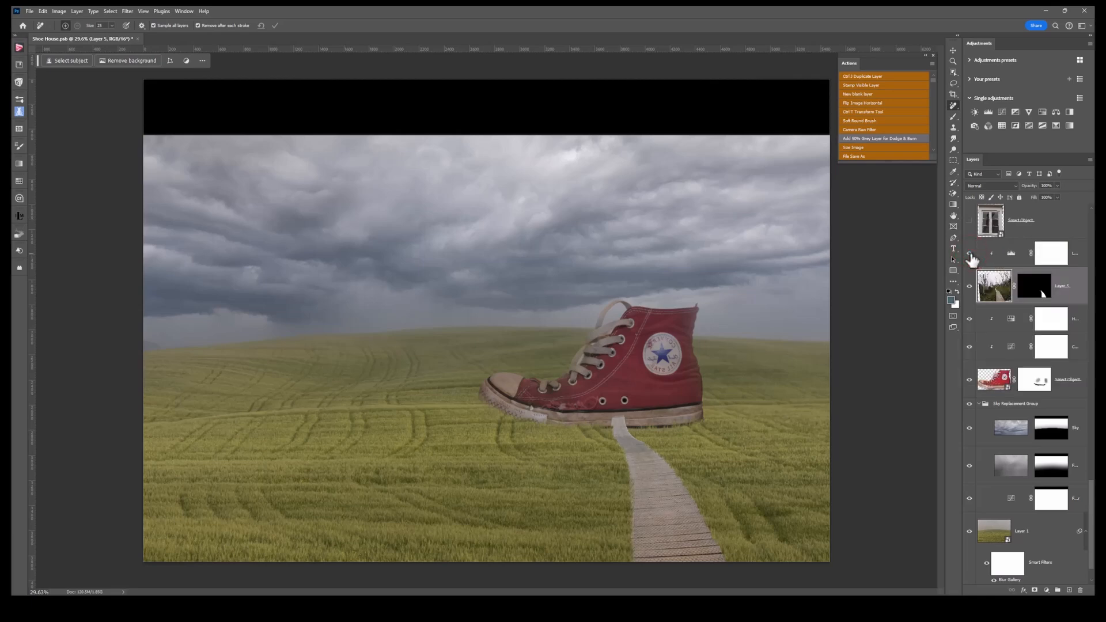
# Step: Show the white window layer on the shoe and its clipped Curves adjustment
pyautogui.scroll(2, 972, 261)
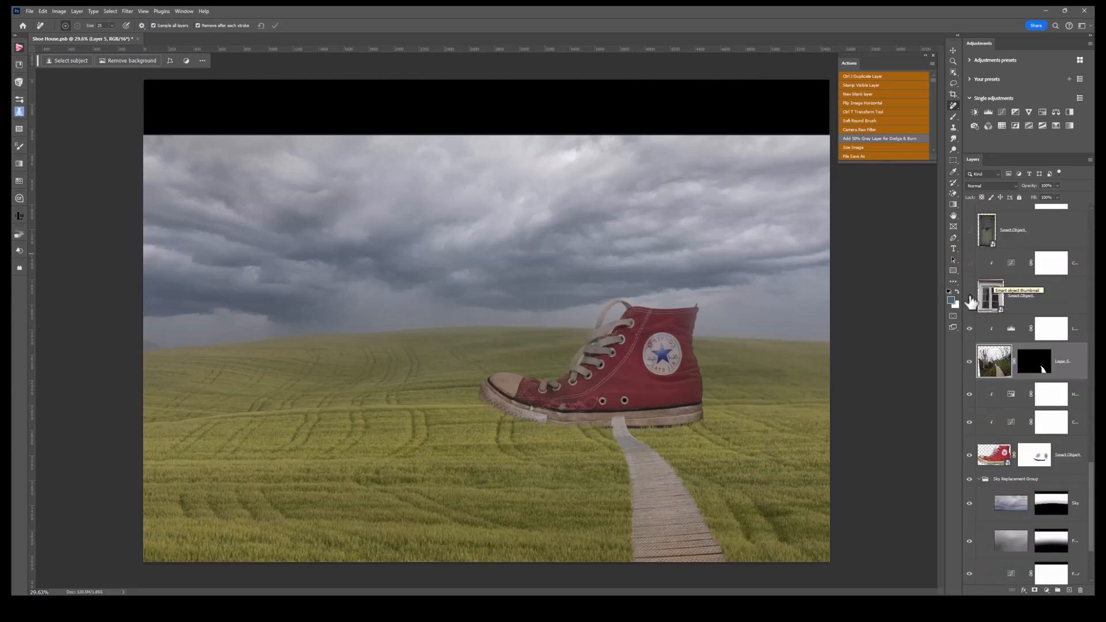
pyautogui.click(969, 297)
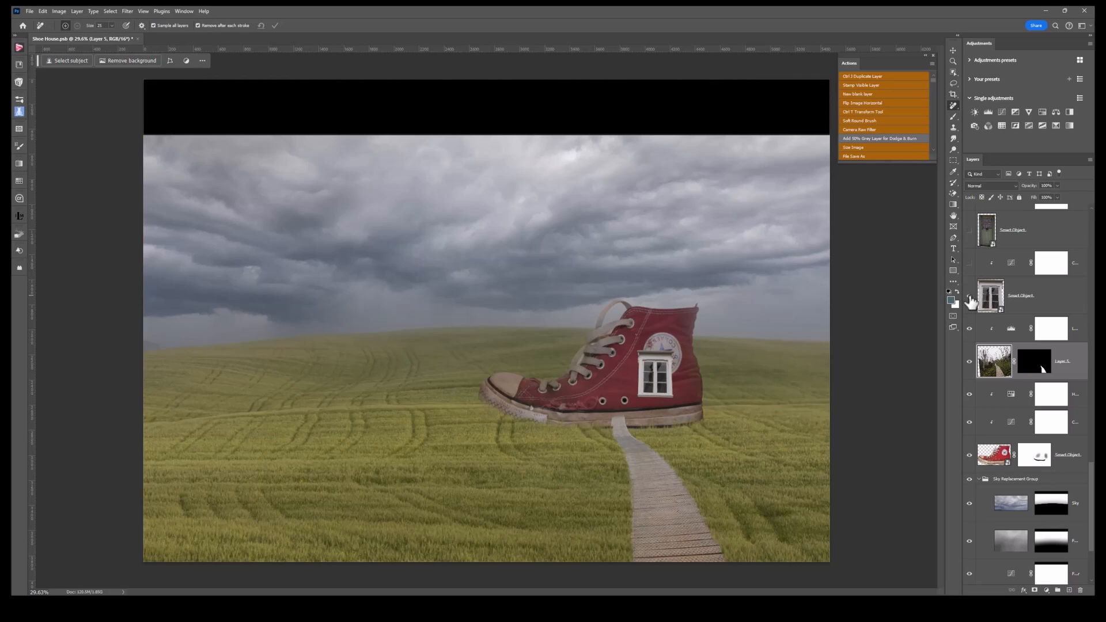
pyautogui.click(970, 297)
pyautogui.click(970, 263)
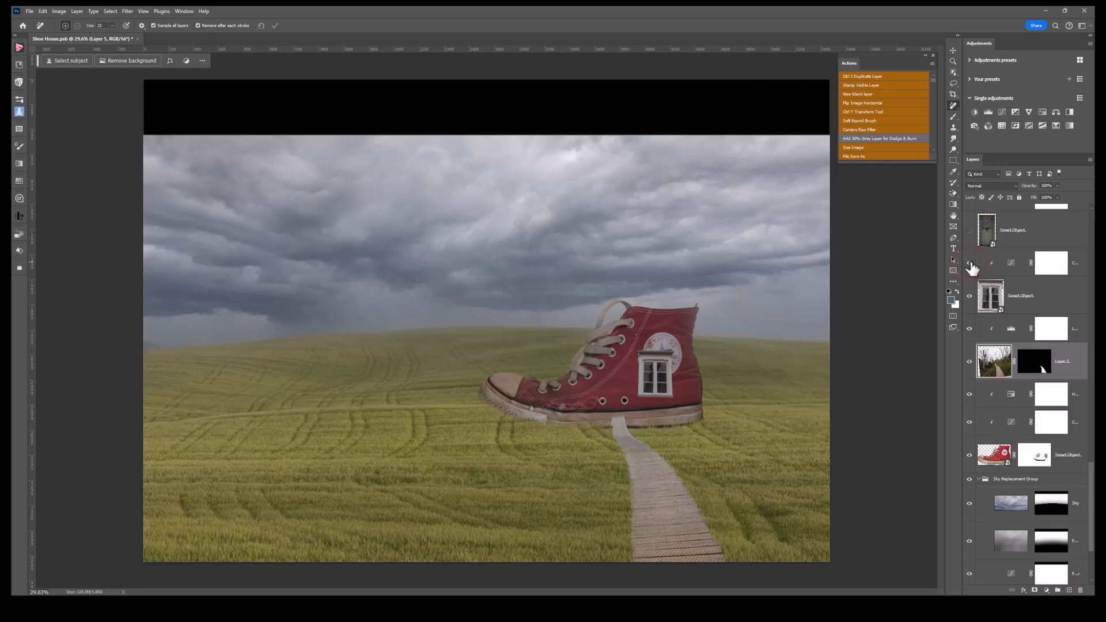
# Step: Show the green door layer at the start of the boardwalk and inspect it up close
pyautogui.scroll(1, 1018, 277)
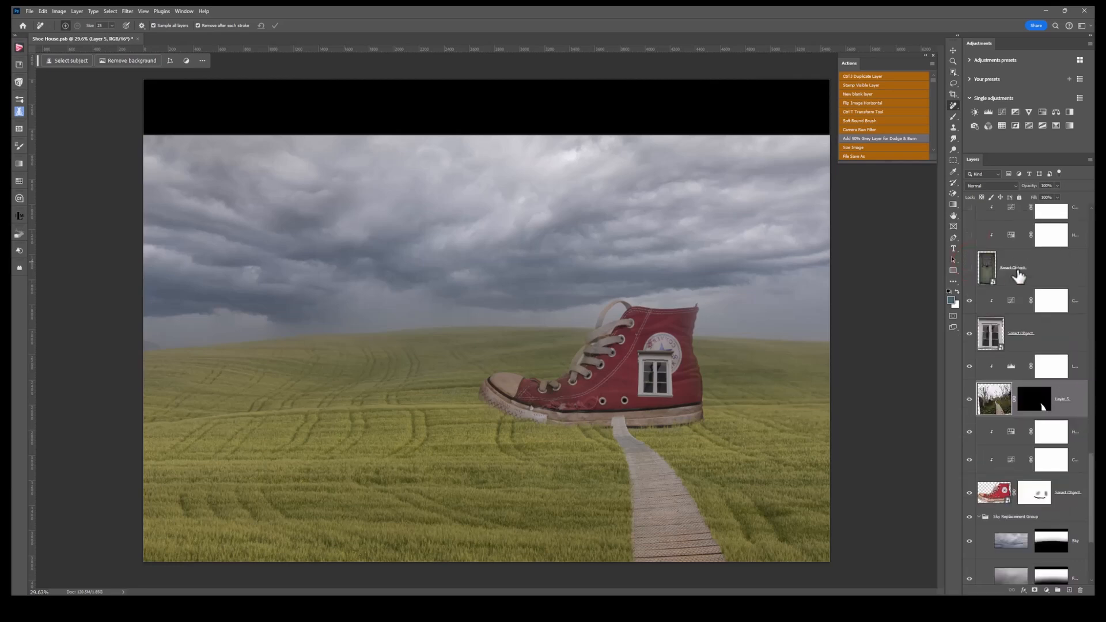
pyautogui.click(970, 270)
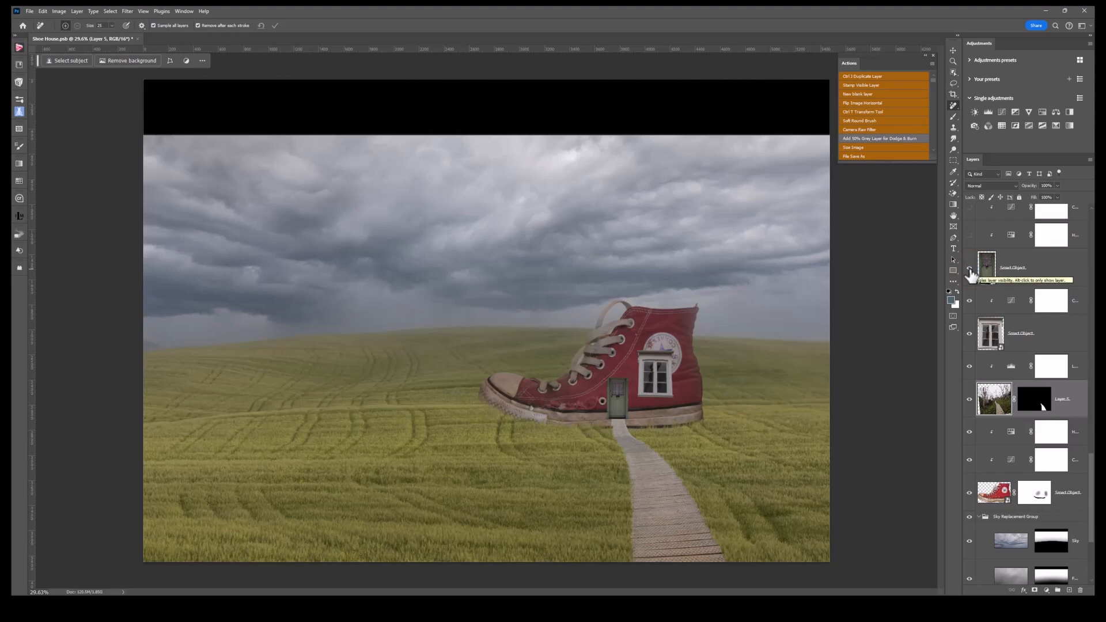
pyautogui.scroll(4, 766, 410)
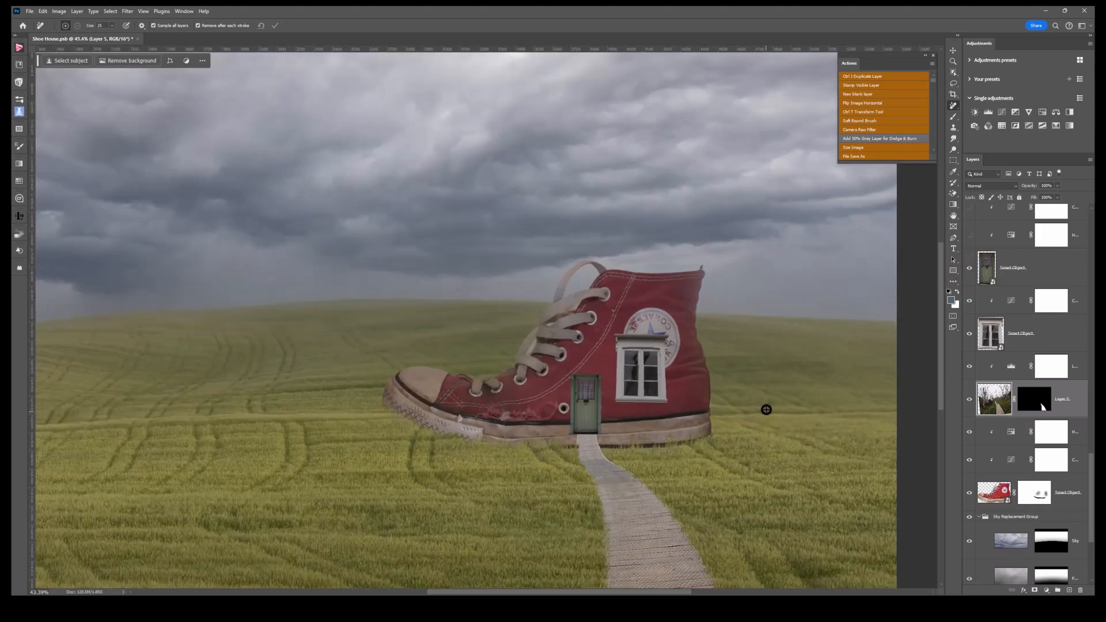
pyautogui.scroll(1, 766, 409)
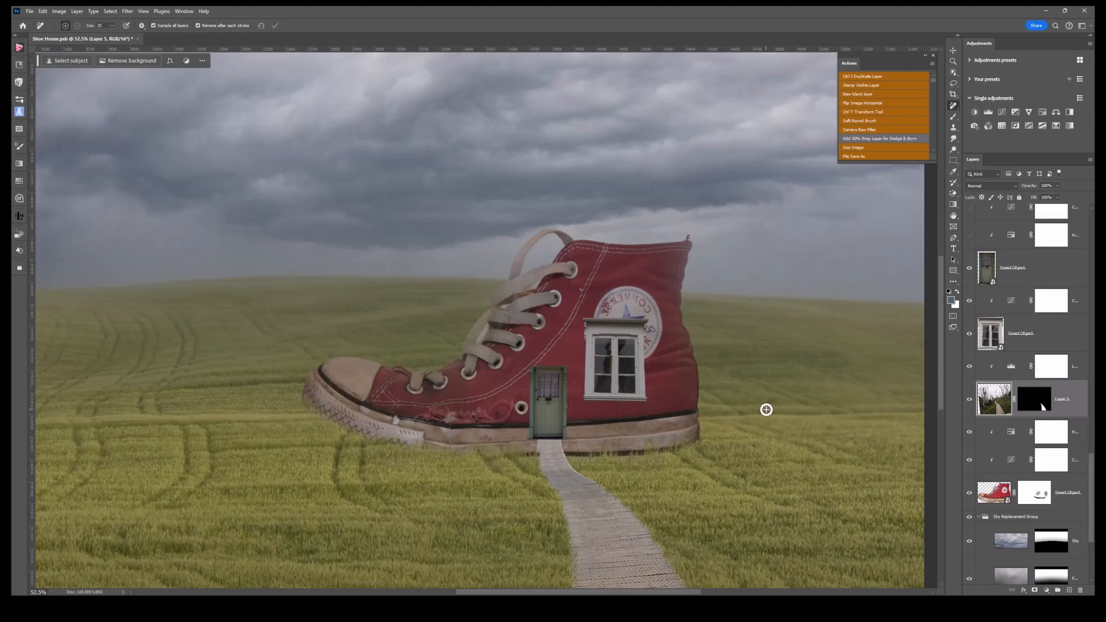
pyautogui.scroll(-2, 767, 410)
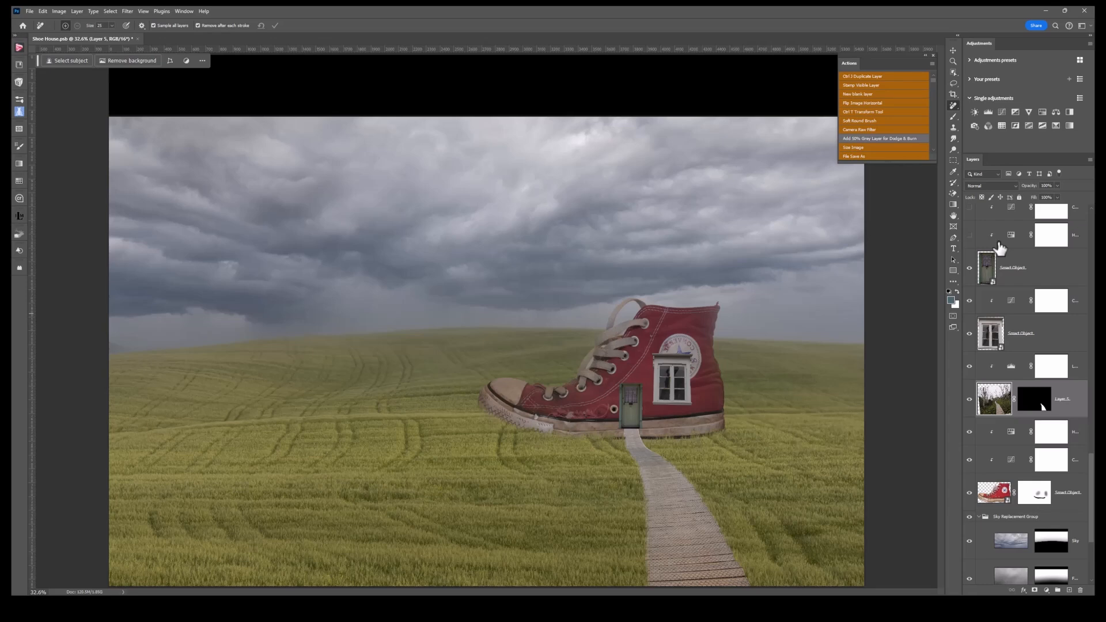
# Step: Turn on the Hue/Saturation and Curves adjustments clipped to the door
pyautogui.scroll(1, 1000, 247)
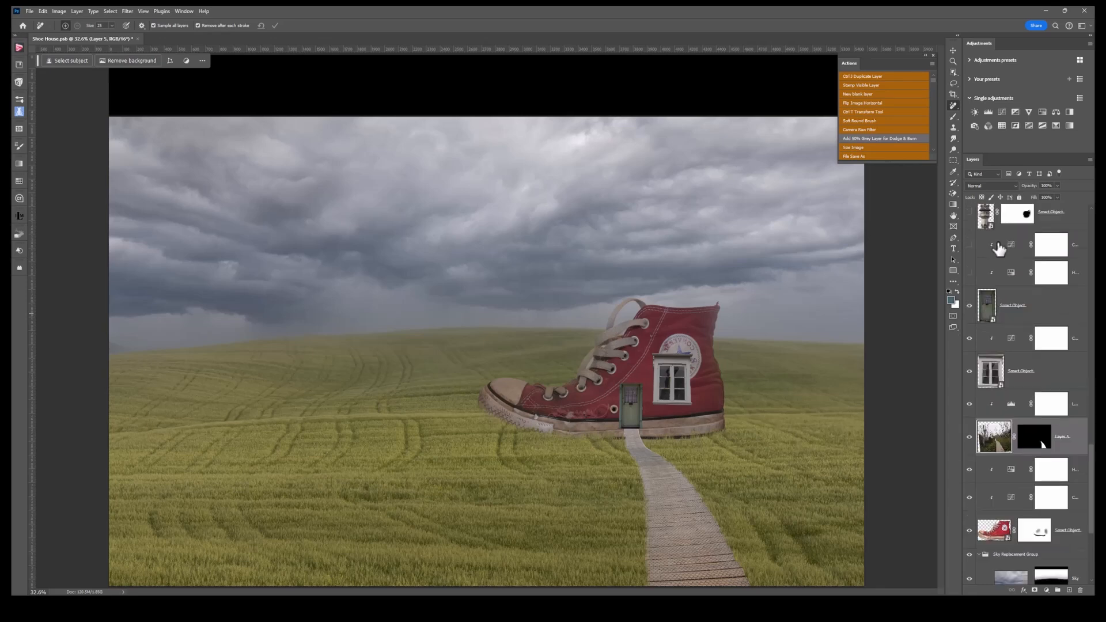
pyautogui.click(970, 273)
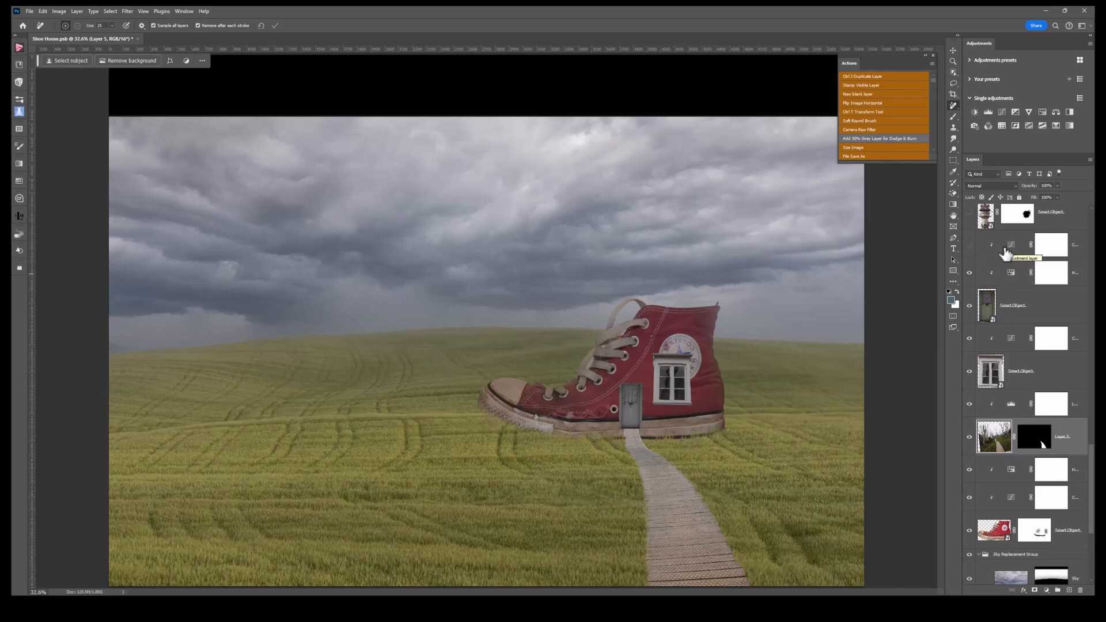
pyautogui.click(971, 250)
pyautogui.scroll(-1, 914, 305)
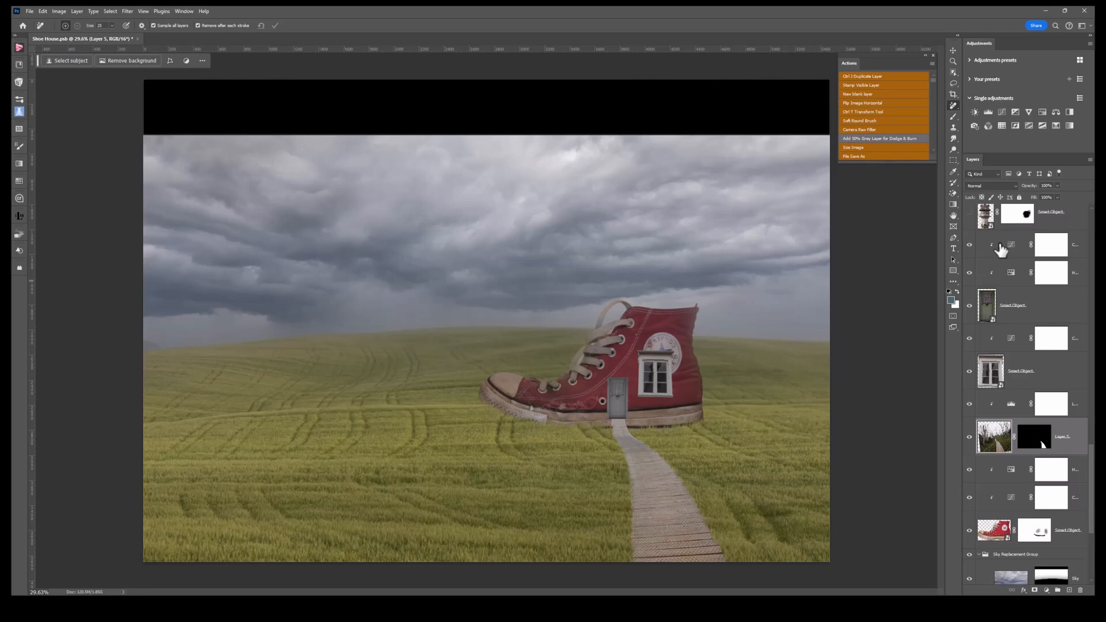
# Step: Show the tower layer above the shoe and select it
pyautogui.scroll(1, 1001, 248)
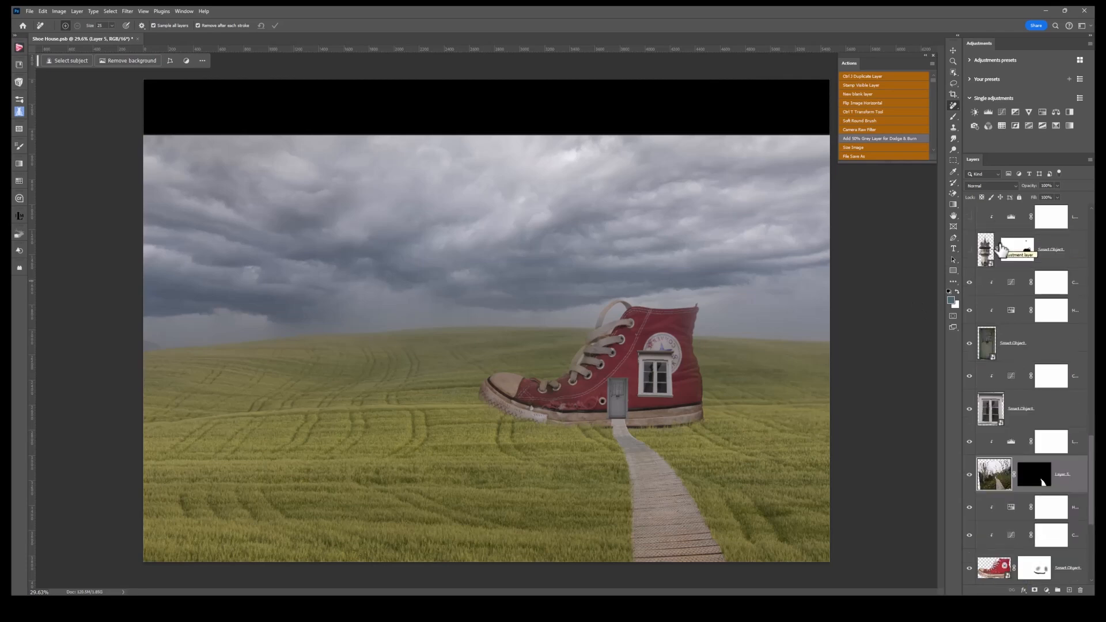
pyautogui.click(969, 251)
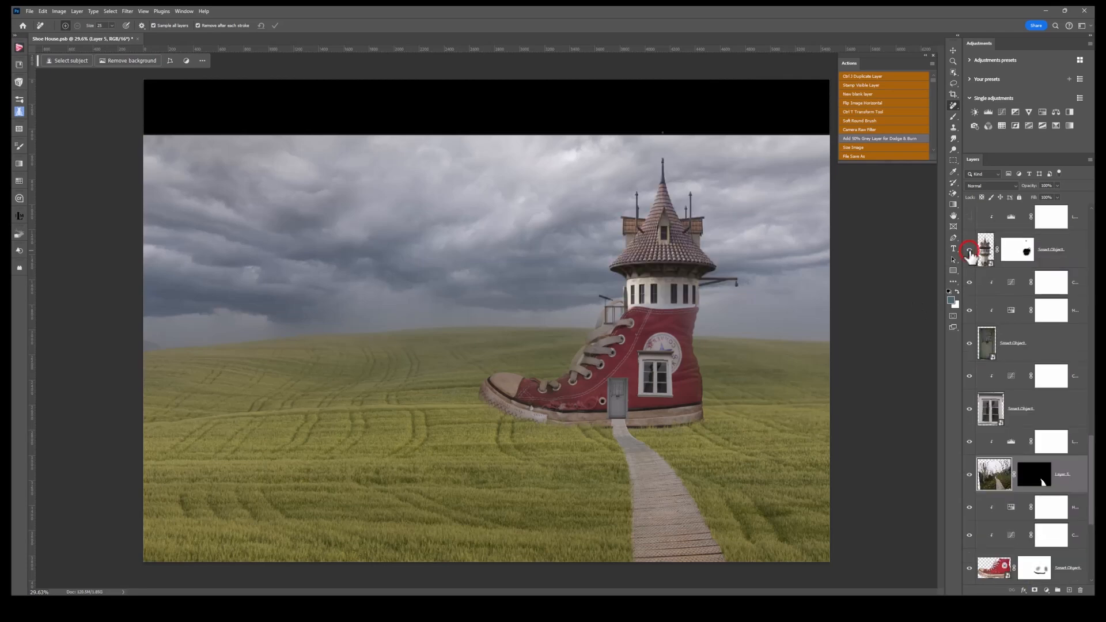
pyautogui.click(986, 252)
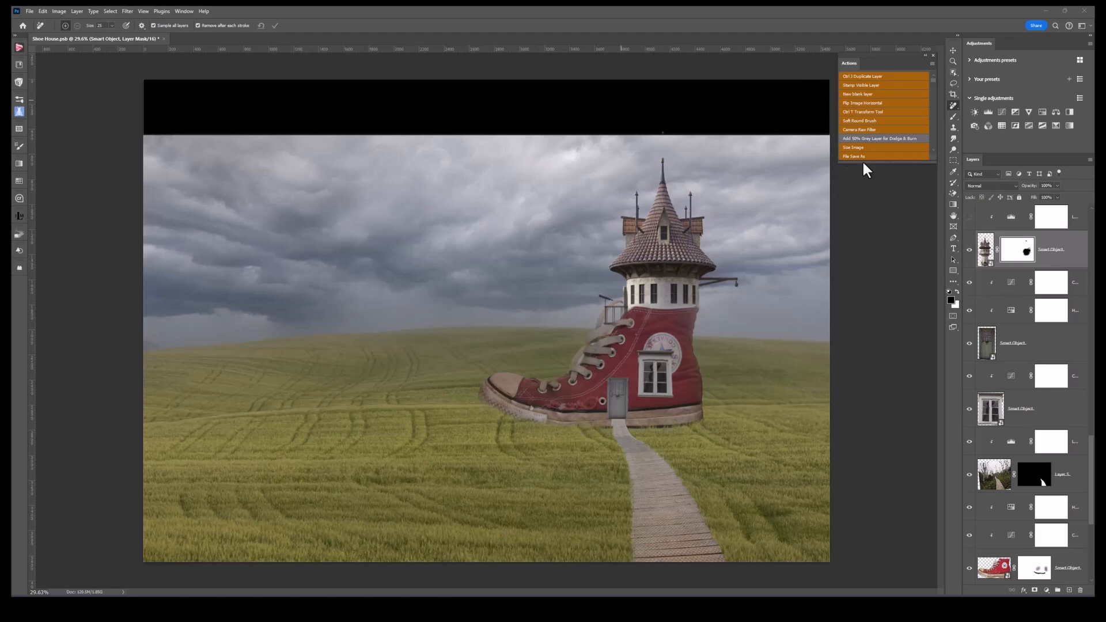
# Step: Disable the tower's layer mask to view the whole tower, and re-enable the mask
pyautogui.click(1022, 250)
pyautogui.rightClick(1023, 252)
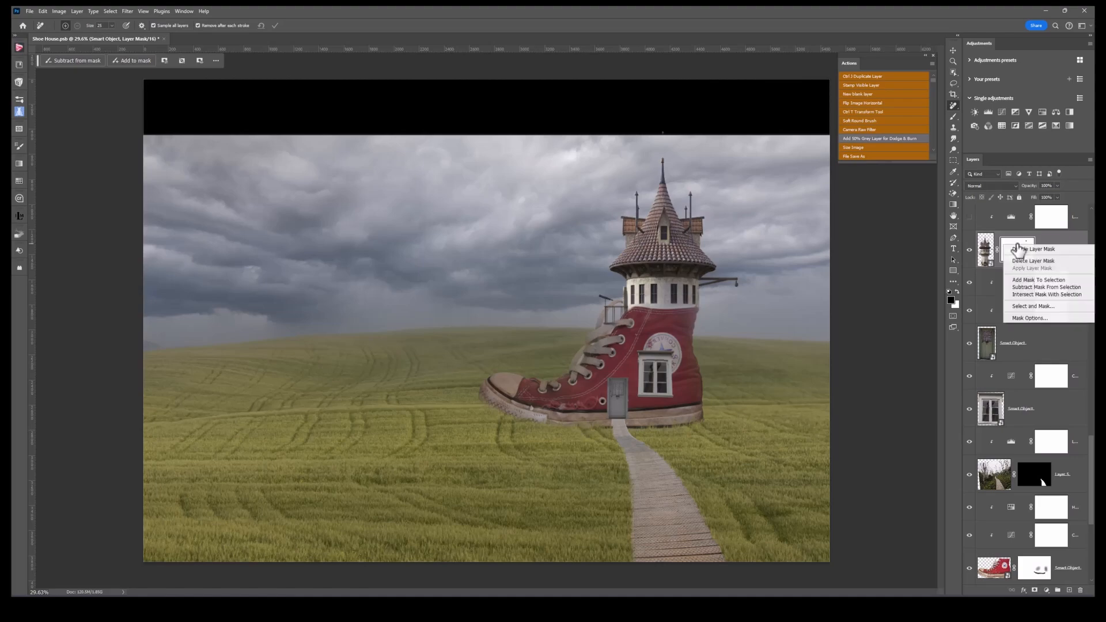
pyautogui.click(1025, 250)
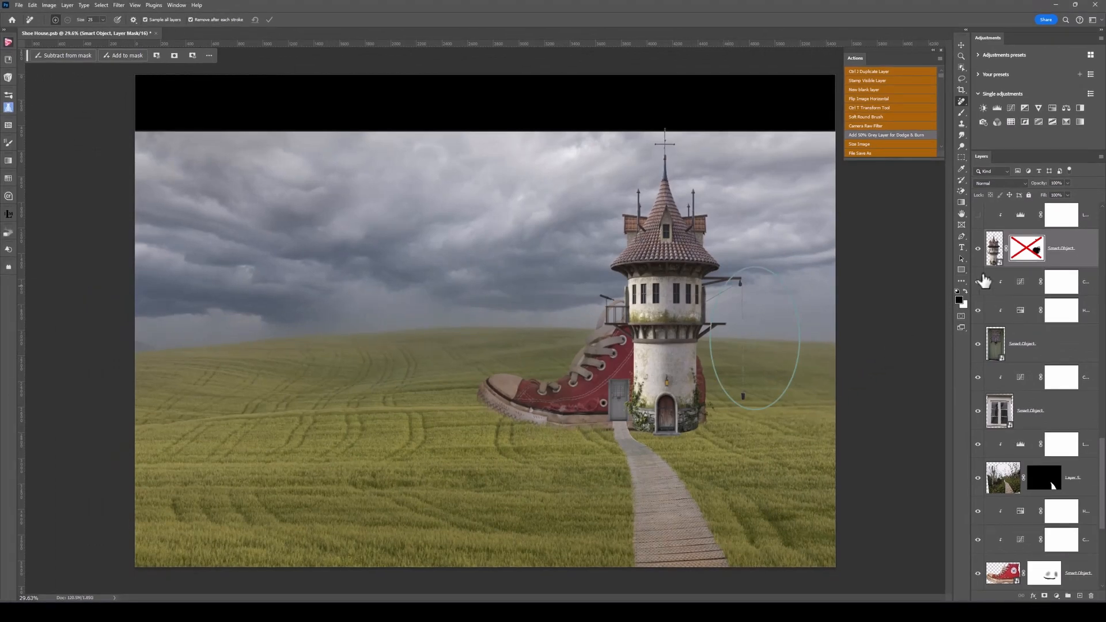
pyautogui.rightClick(1026, 248)
pyautogui.click(1037, 250)
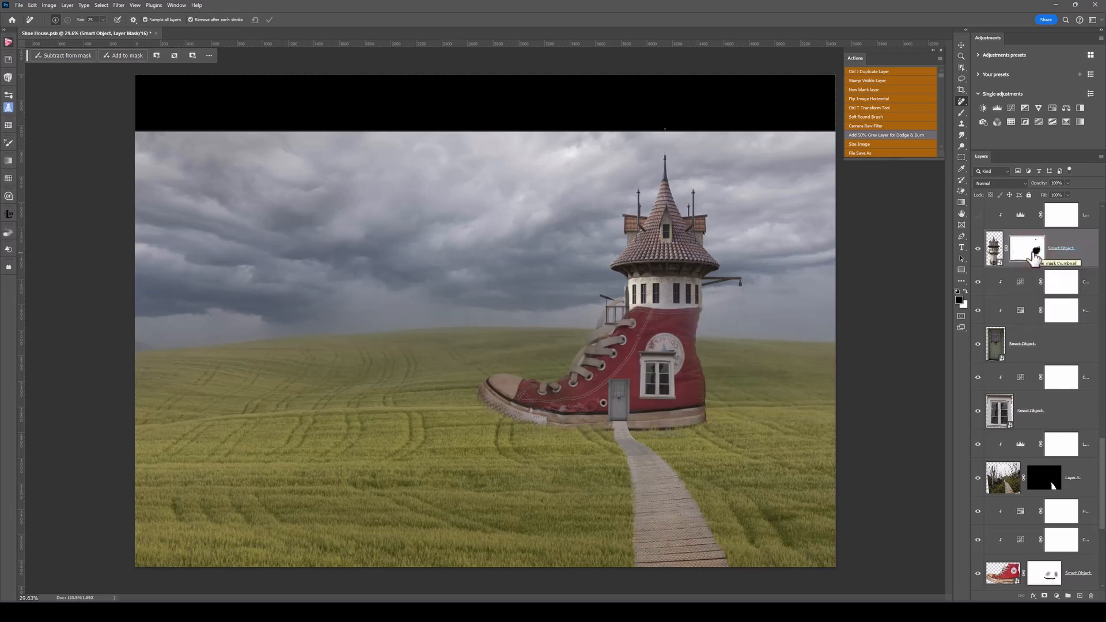
# Step: Turn on the Levels adjustment clipped to the tower, comparing the tower with and without it
pyautogui.scroll(2, 1036, 257)
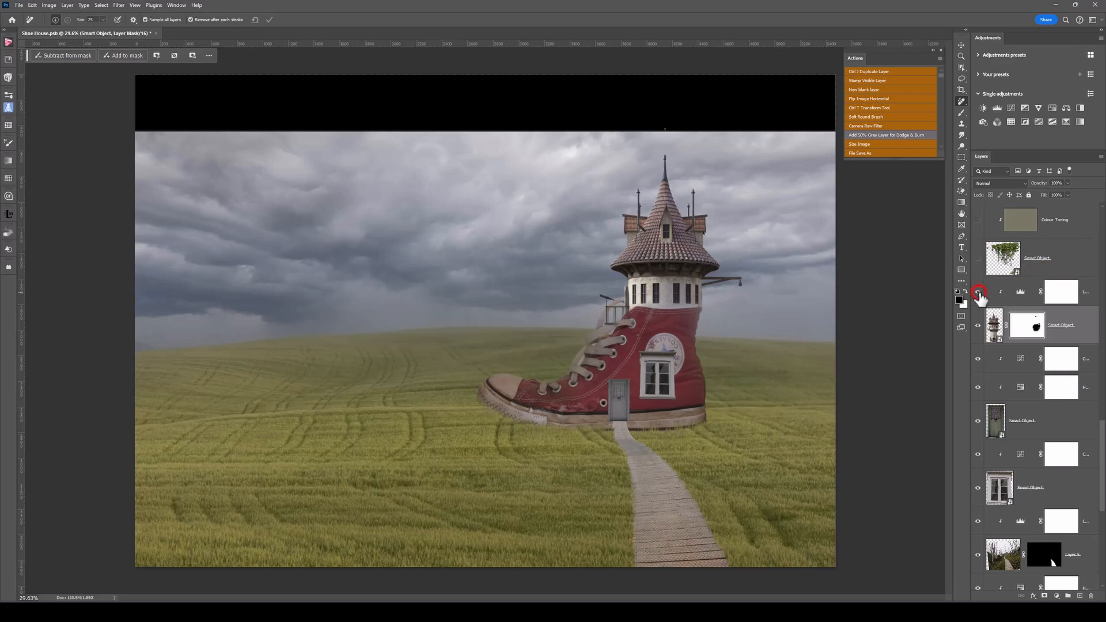
pyautogui.click(978, 291)
pyautogui.click(978, 292)
pyautogui.click(978, 292)
# Step: Show the hanging ivy layer and its clipped Colour Toning layer, leaving Colour Toning selected
pyautogui.scroll(1, 1018, 286)
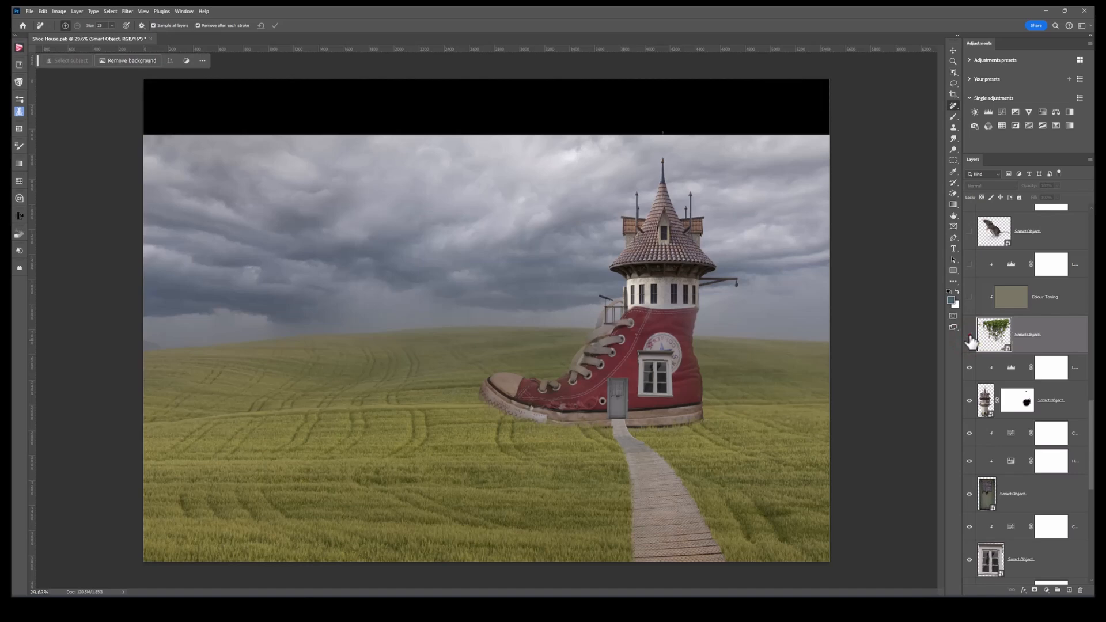
pyautogui.click(969, 337)
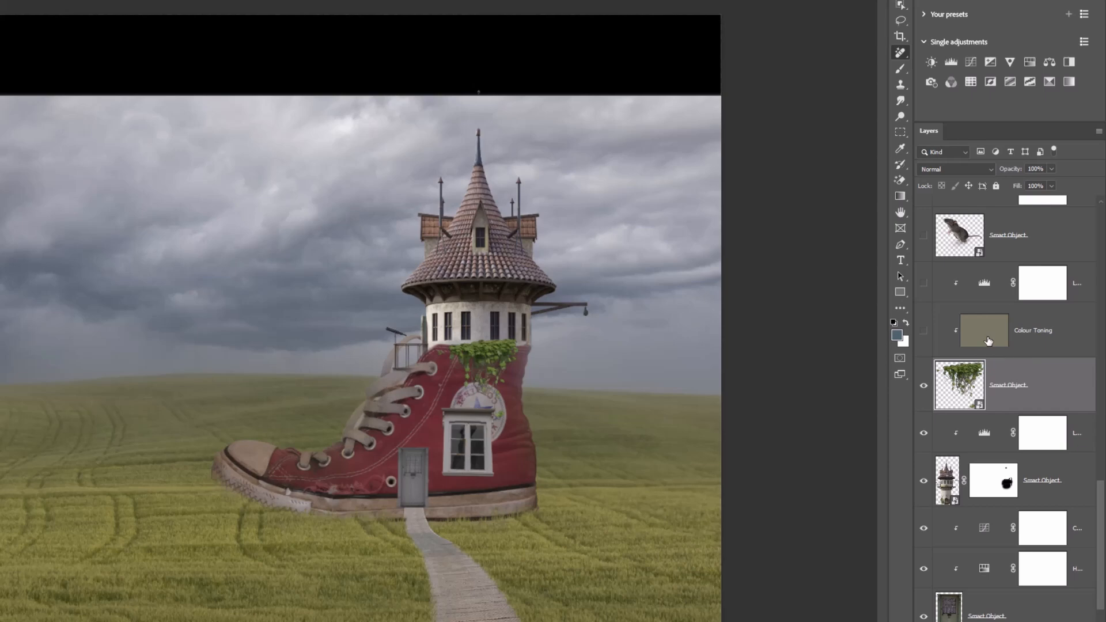
pyautogui.click(924, 332)
pyautogui.click(924, 332)
pyautogui.click(924, 333)
pyautogui.click(963, 336)
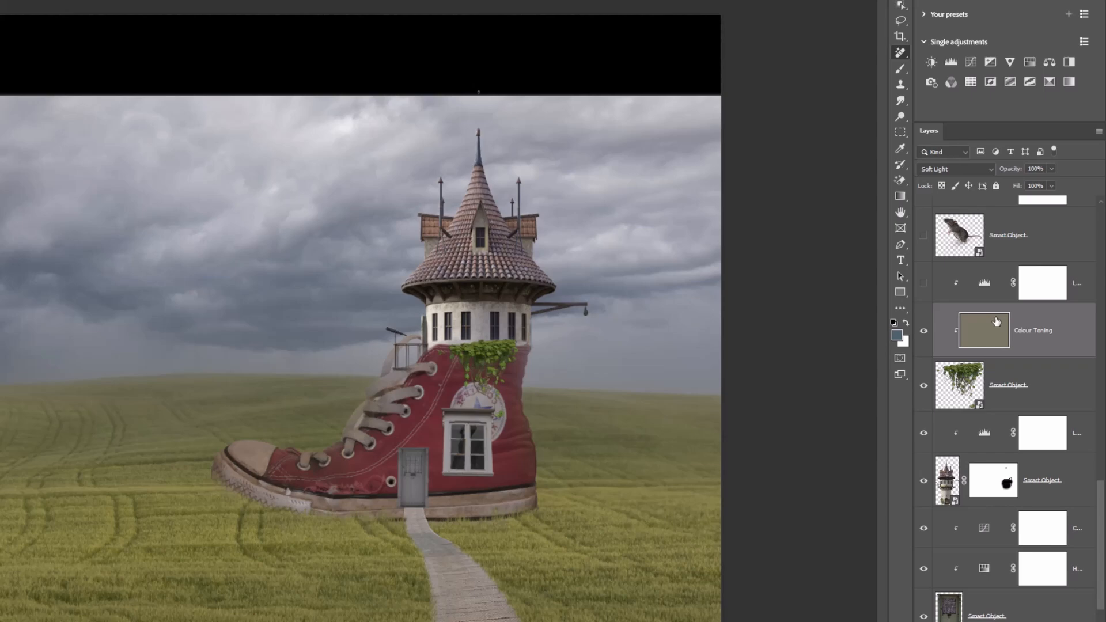
# Step: Turn on the Levels adjustment clipped above the Colour Toning layer, comparing the ivy with and without it
pyautogui.click(924, 286)
pyautogui.click(924, 286)
pyautogui.click(924, 286)
# Step: Show the rat layer on the shoe's balcony and turn on the Curves adjustment clipped to it
pyautogui.scroll(4, 999, 330)
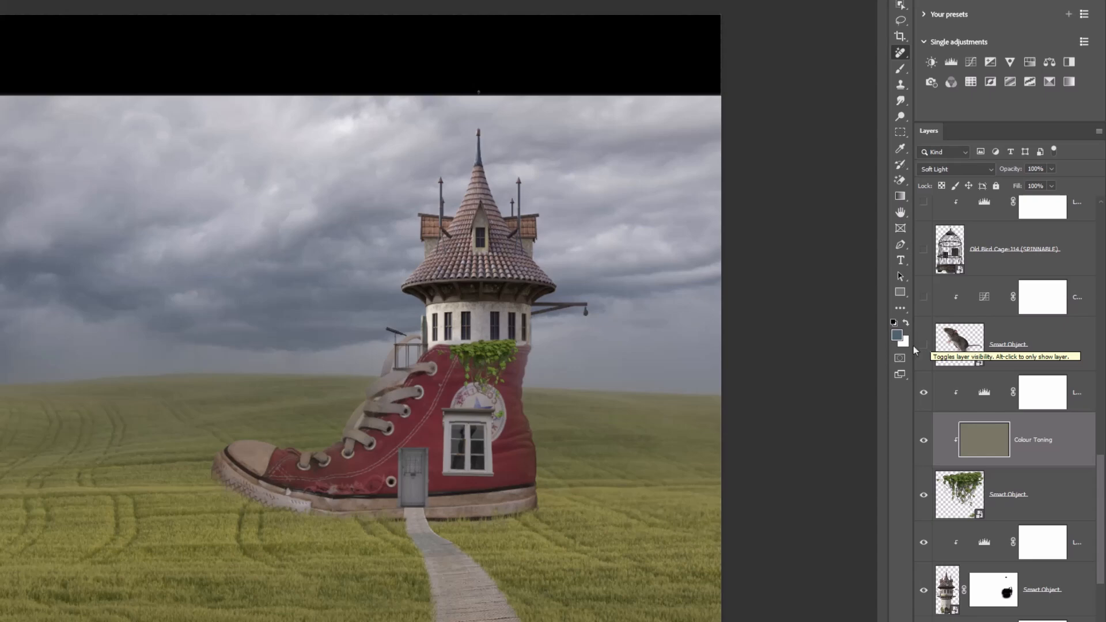
pyautogui.scroll(5, 501, 377)
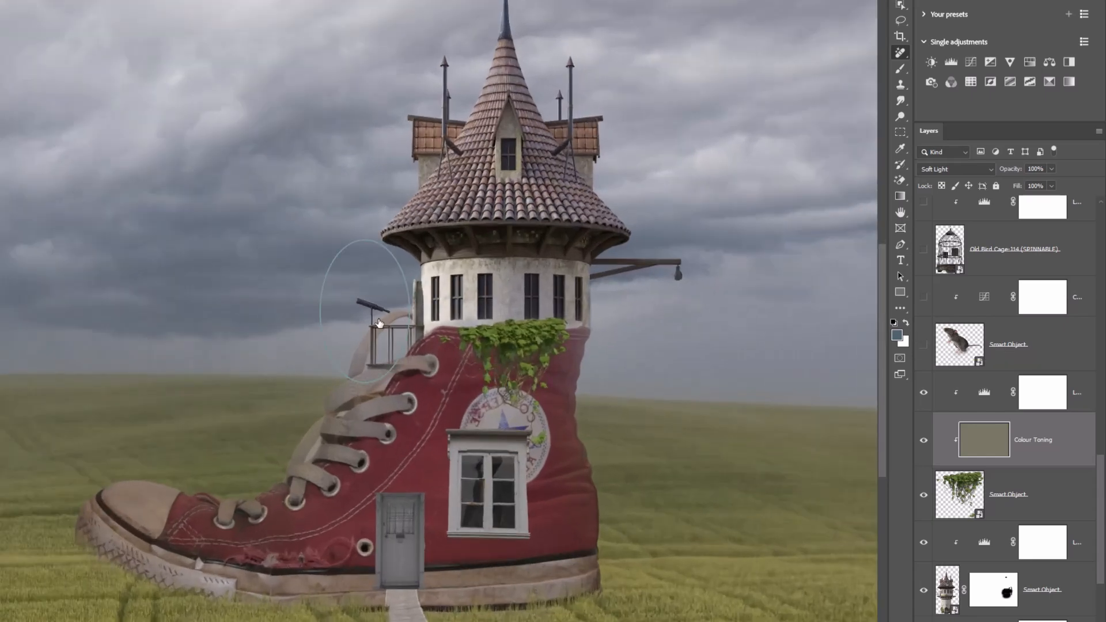
pyautogui.click(924, 348)
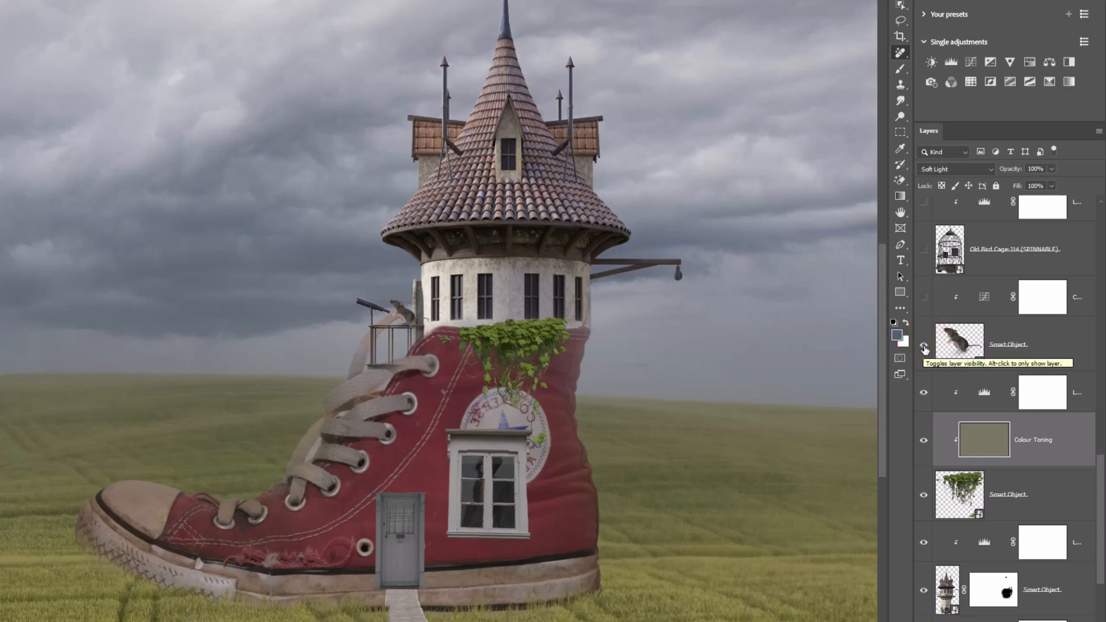
pyautogui.scroll(-3, 924, 348)
pyautogui.scroll(2, 924, 347)
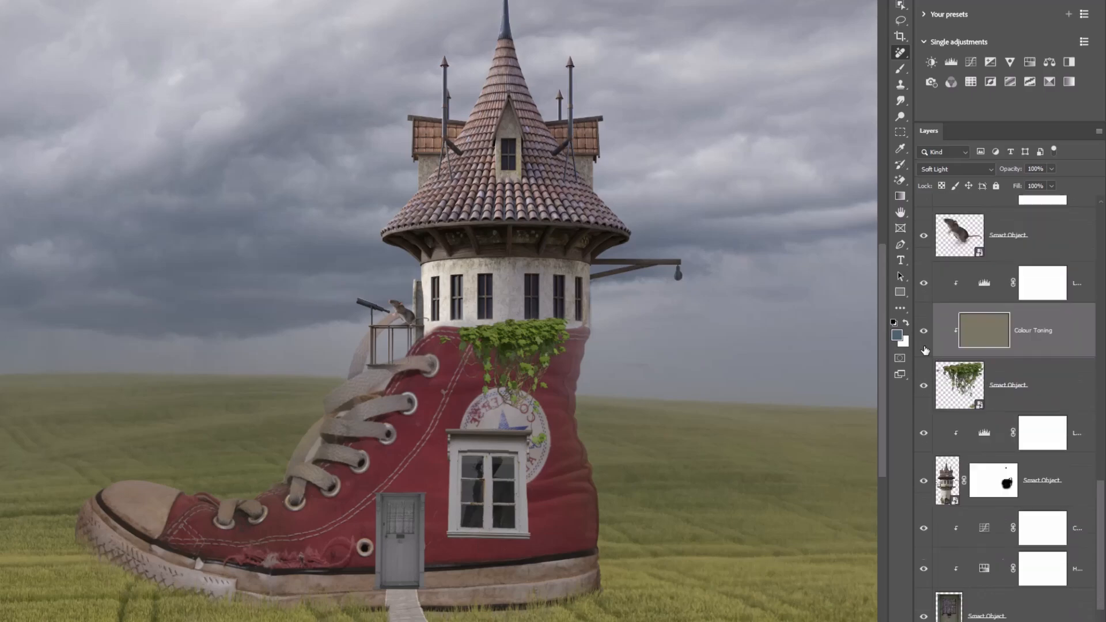
pyautogui.scroll(-5, 805, 364)
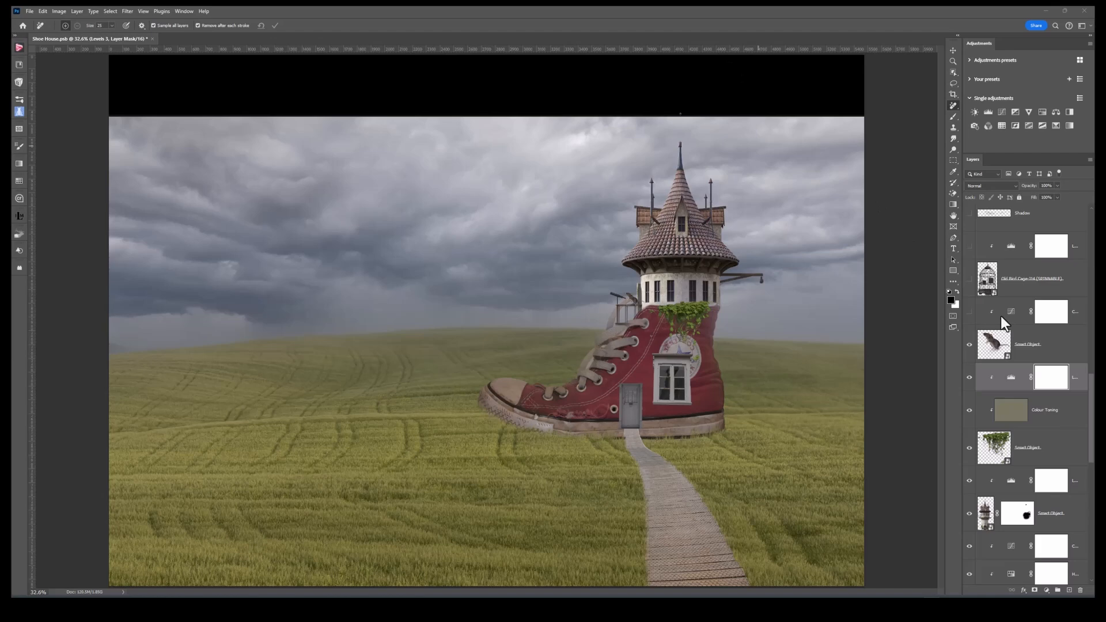
pyautogui.click(970, 314)
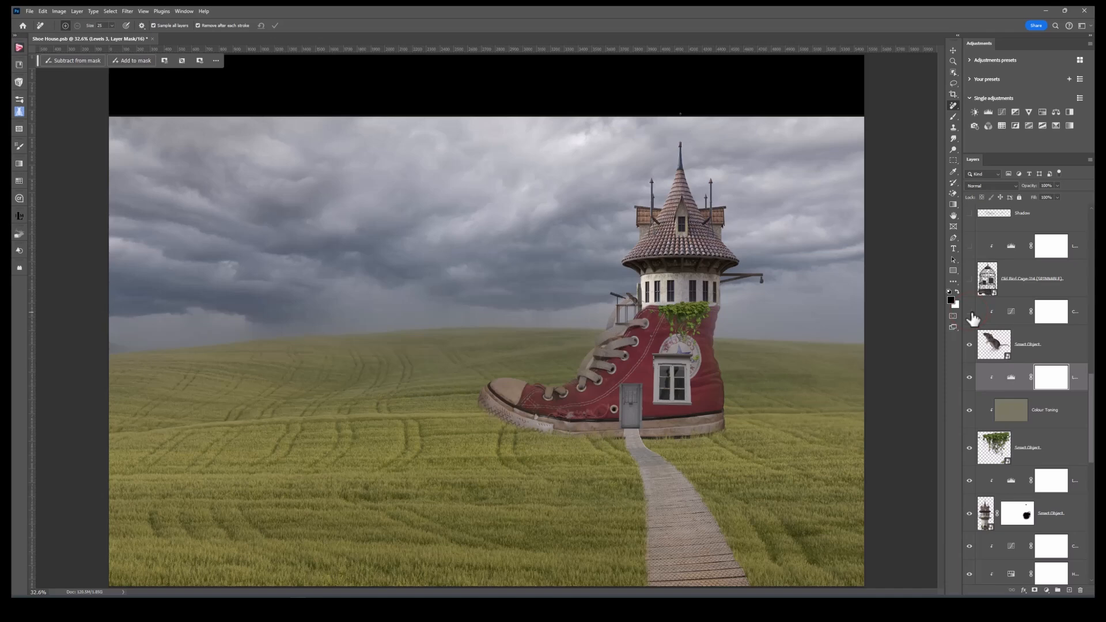
pyautogui.click(970, 313)
# Step: Show the old bird cage layer hanging from the tower and turn on its clipped Levels adjustment
pyautogui.click(971, 282)
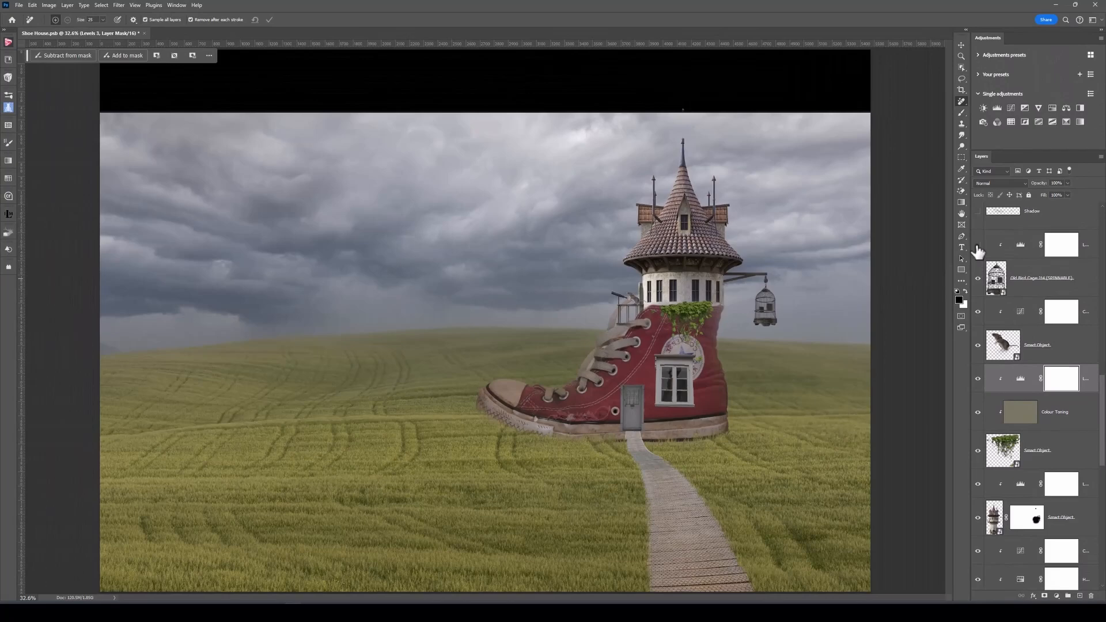
pyautogui.click(978, 245)
pyautogui.scroll(3, 978, 250)
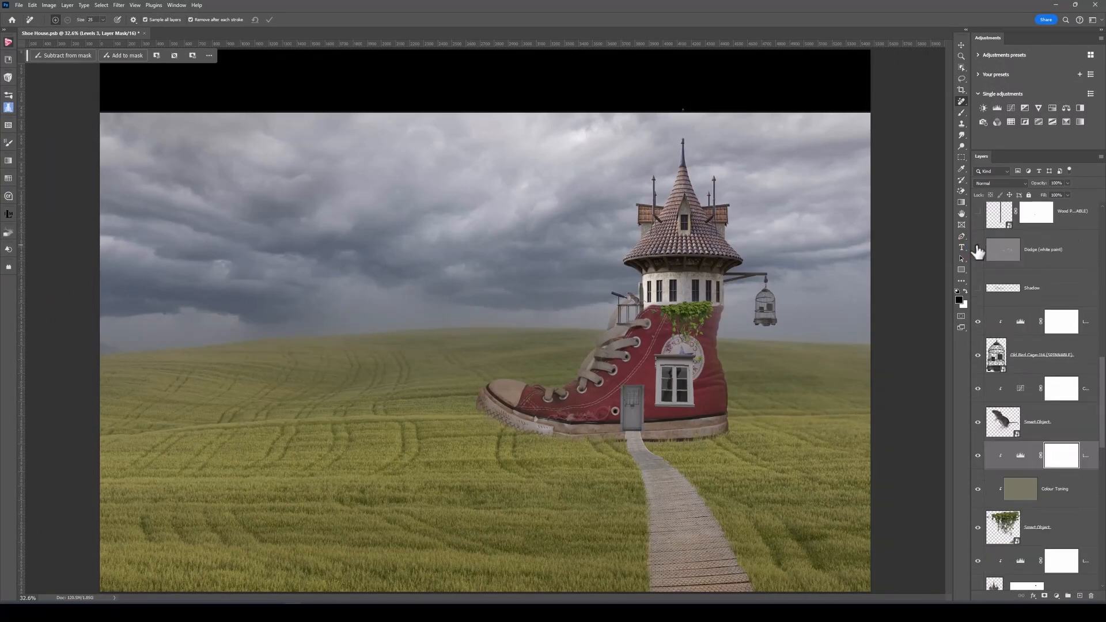
pyautogui.click(978, 322)
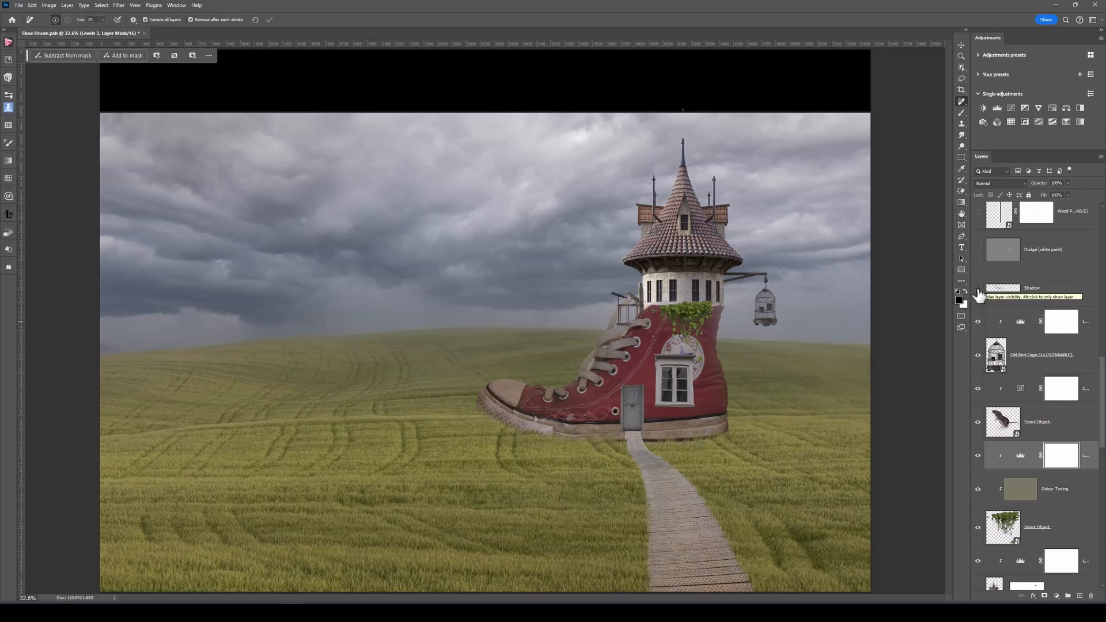
# Step: Show and select the Shadow layer, comparing the ground around the shoe with and without it
pyautogui.click(979, 290)
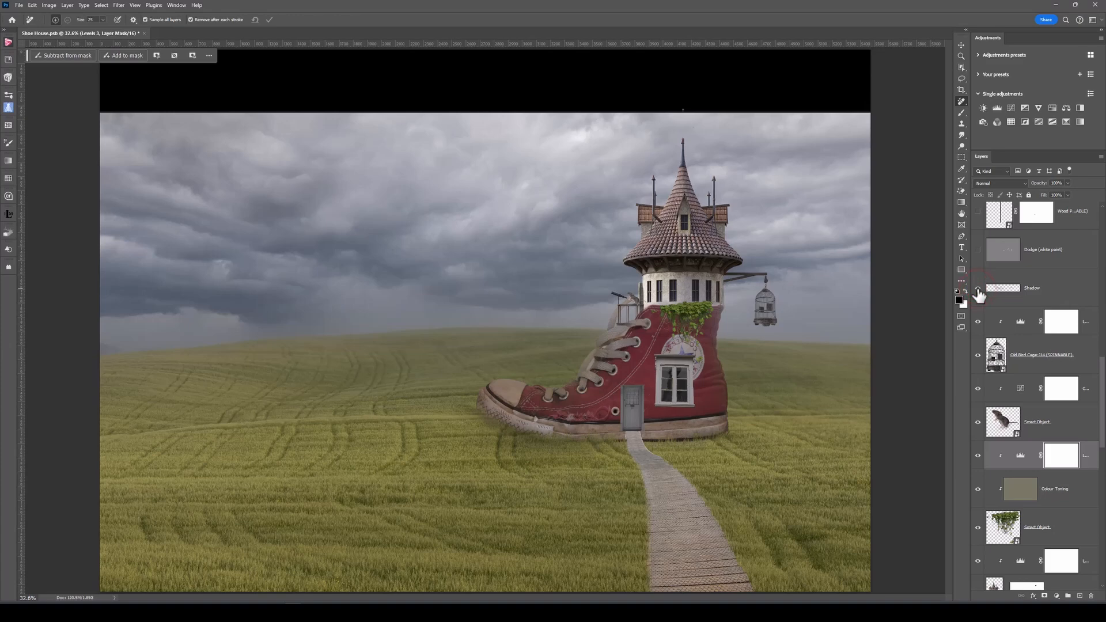
pyautogui.click(978, 290)
pyautogui.click(978, 289)
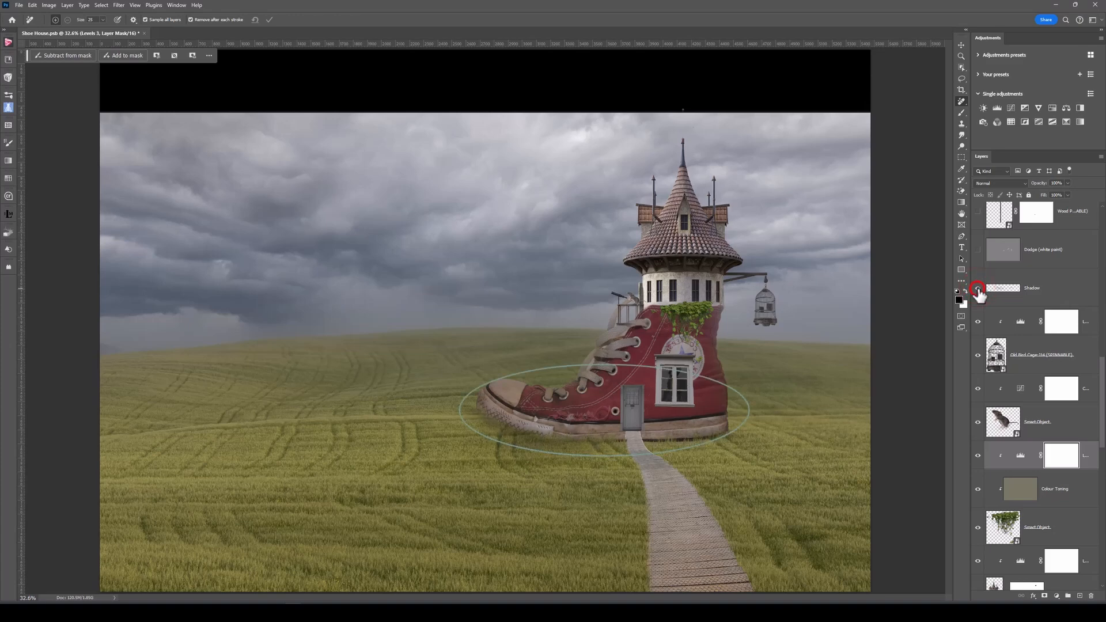
pyautogui.click(1003, 291)
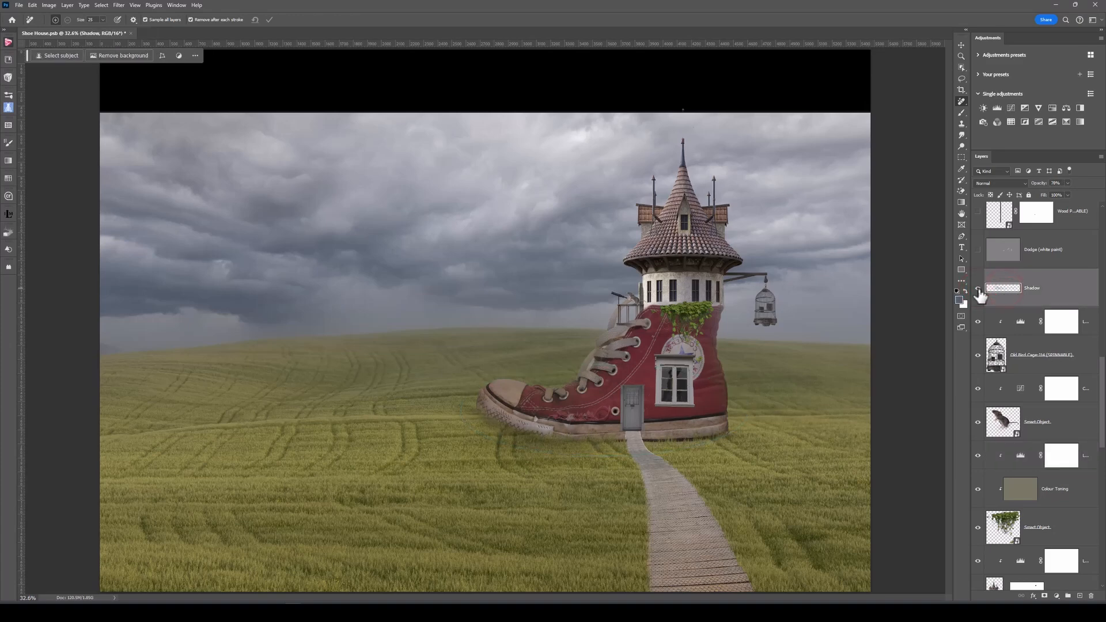
pyautogui.click(978, 290)
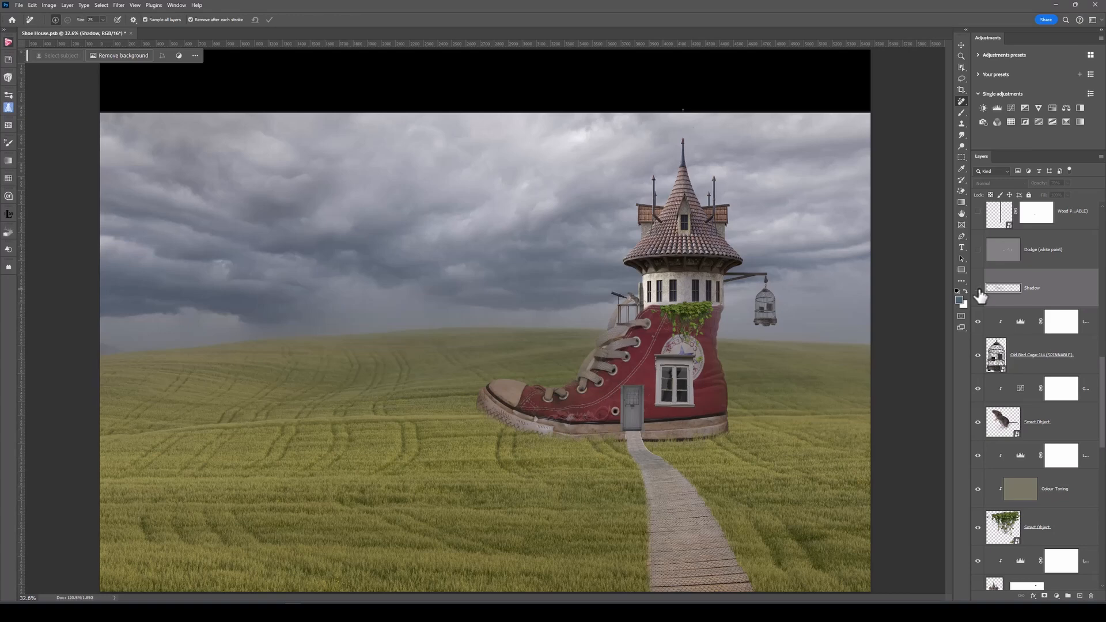
pyautogui.click(978, 290)
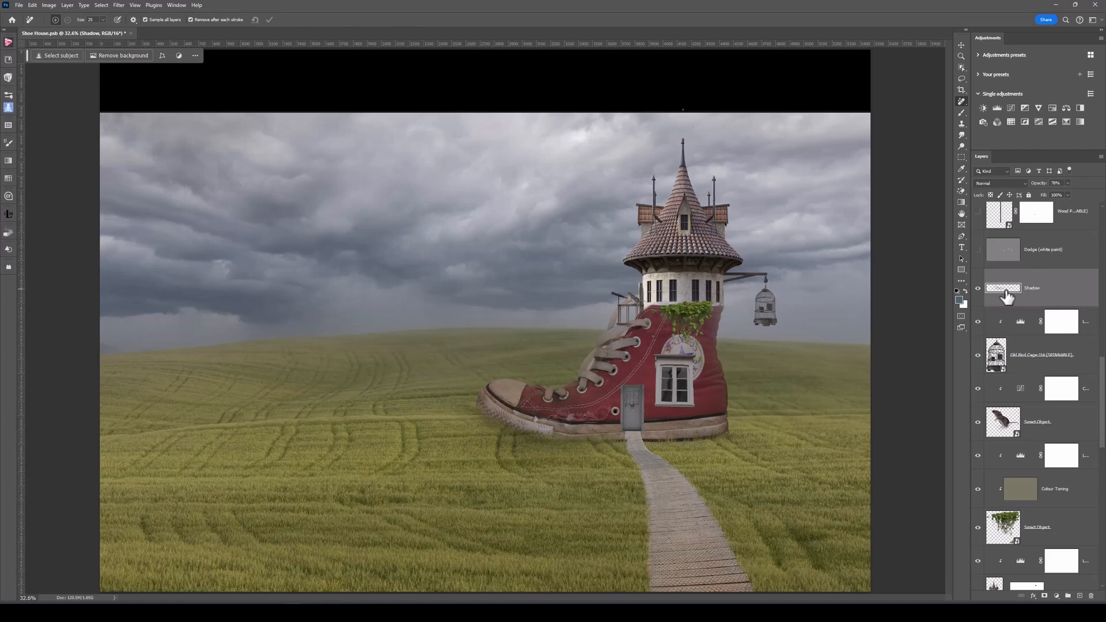
# Step: Select the Dodge (white paint) layer above Shadow and turn on its visibility
pyautogui.click(1001, 257)
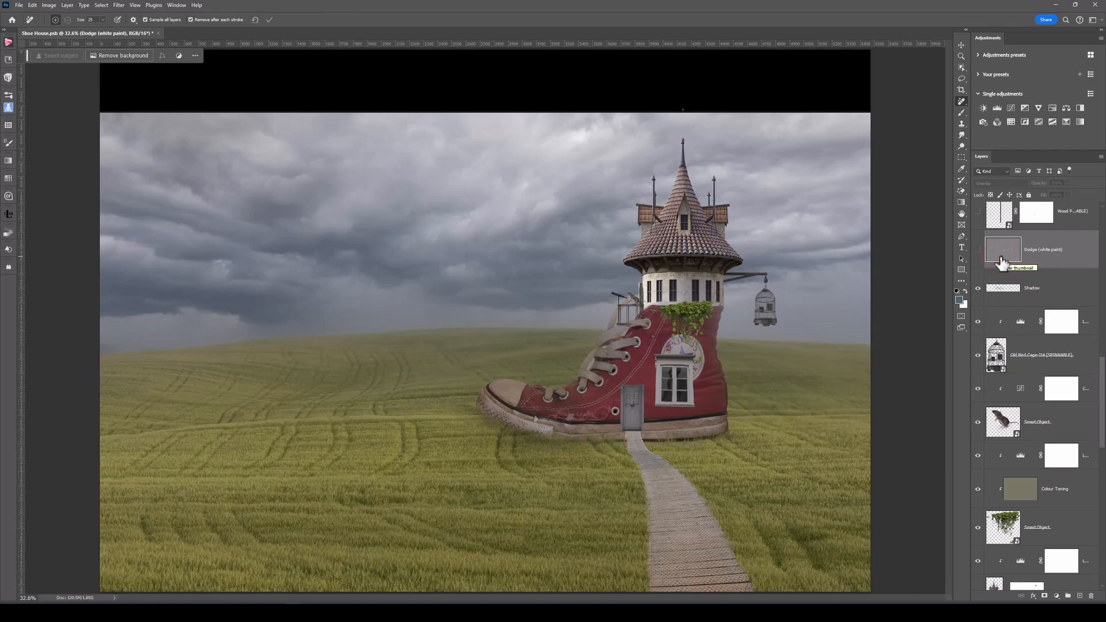
pyautogui.click(979, 251)
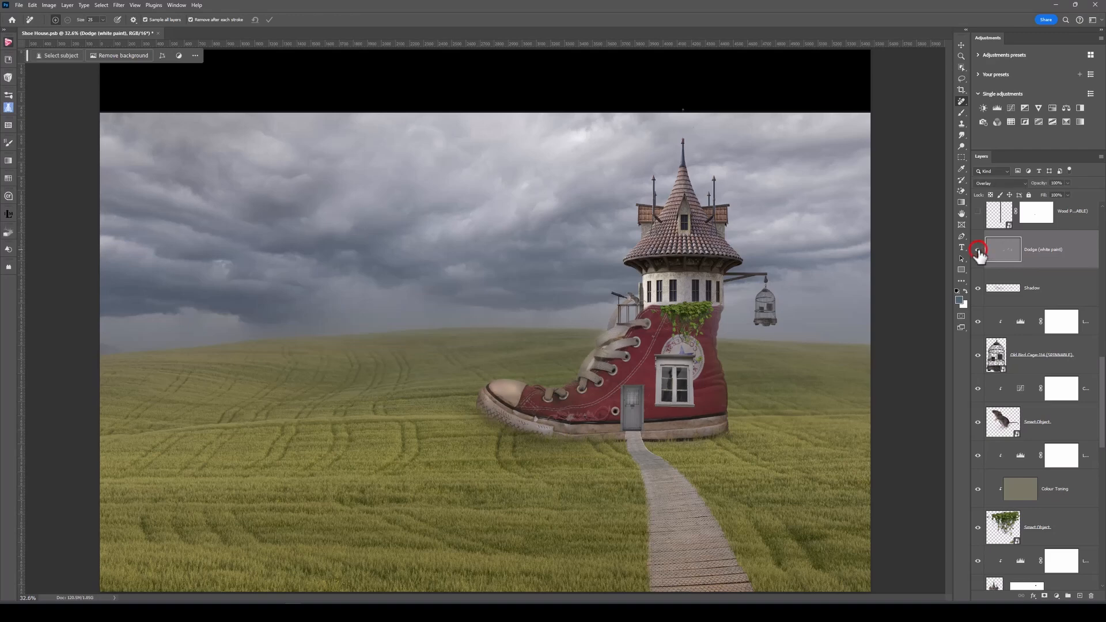
pyautogui.click(979, 251)
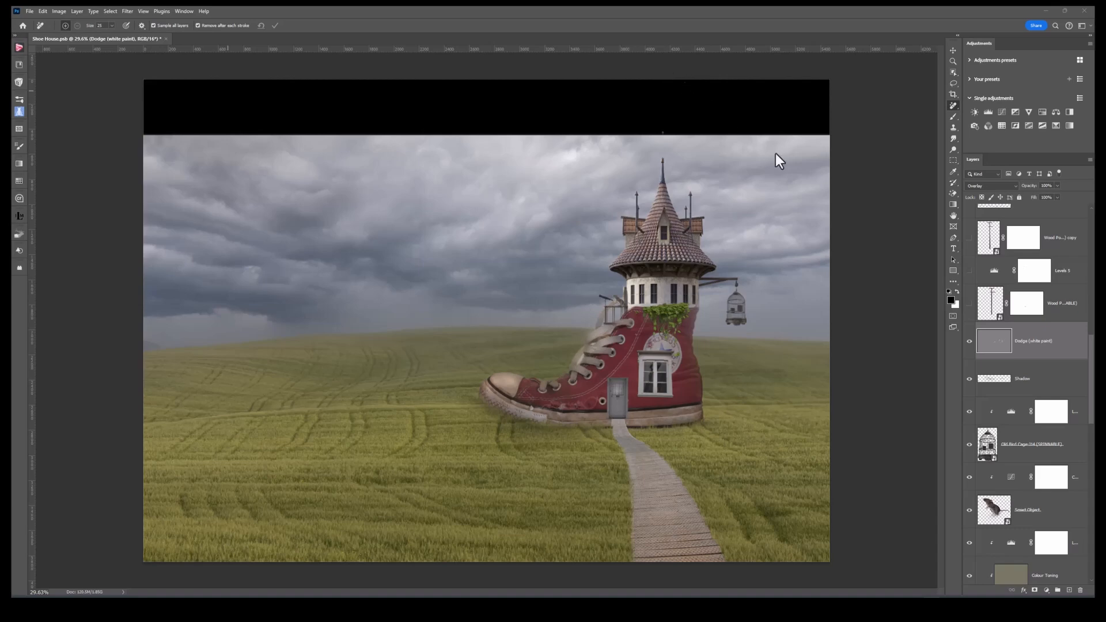
# Step: Show the wooden pole layer above Dodge (white paint) and turn on the Levels 5 adjustment above it
pyautogui.click(969, 304)
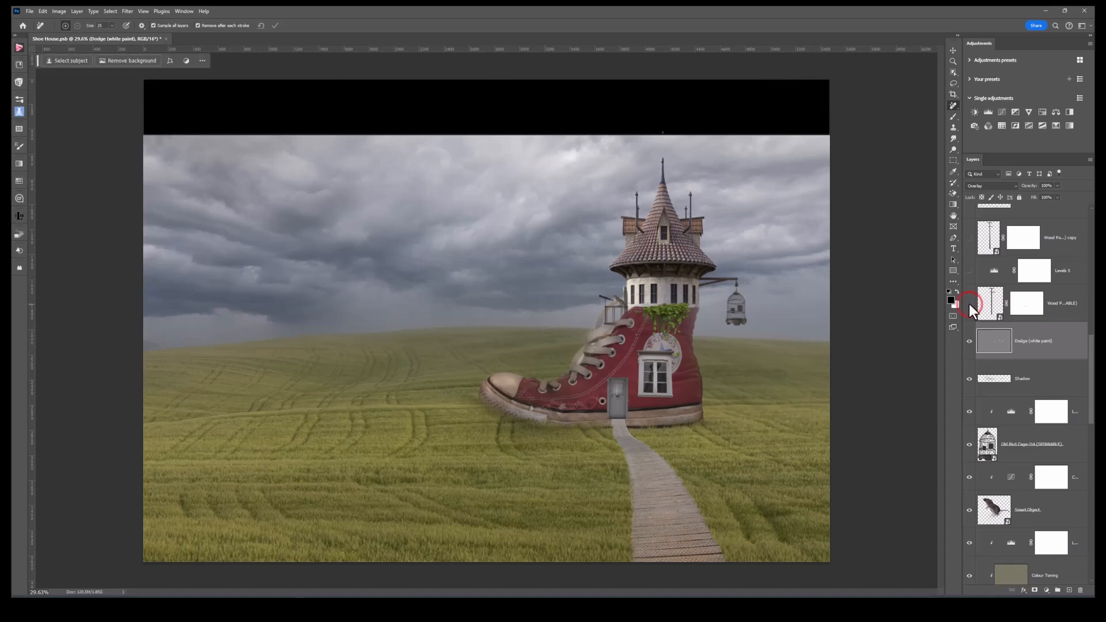
pyautogui.click(969, 303)
pyautogui.click(970, 270)
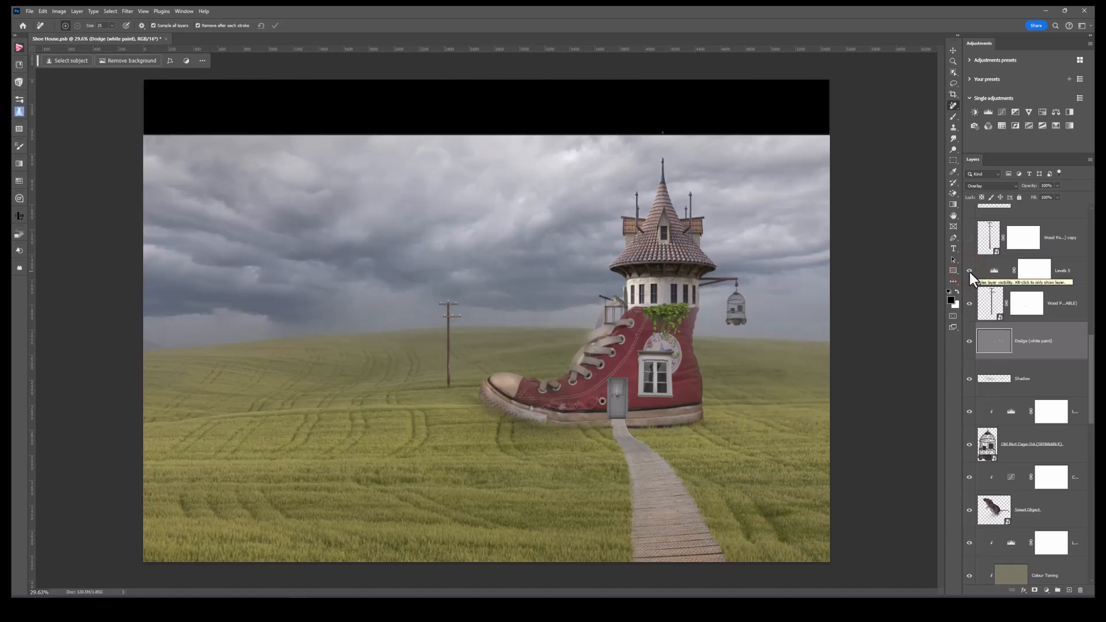
# Step: Open the Levels 5 adjustment to examine its histogram and slider settings, and close its properties
pyautogui.click(983, 274)
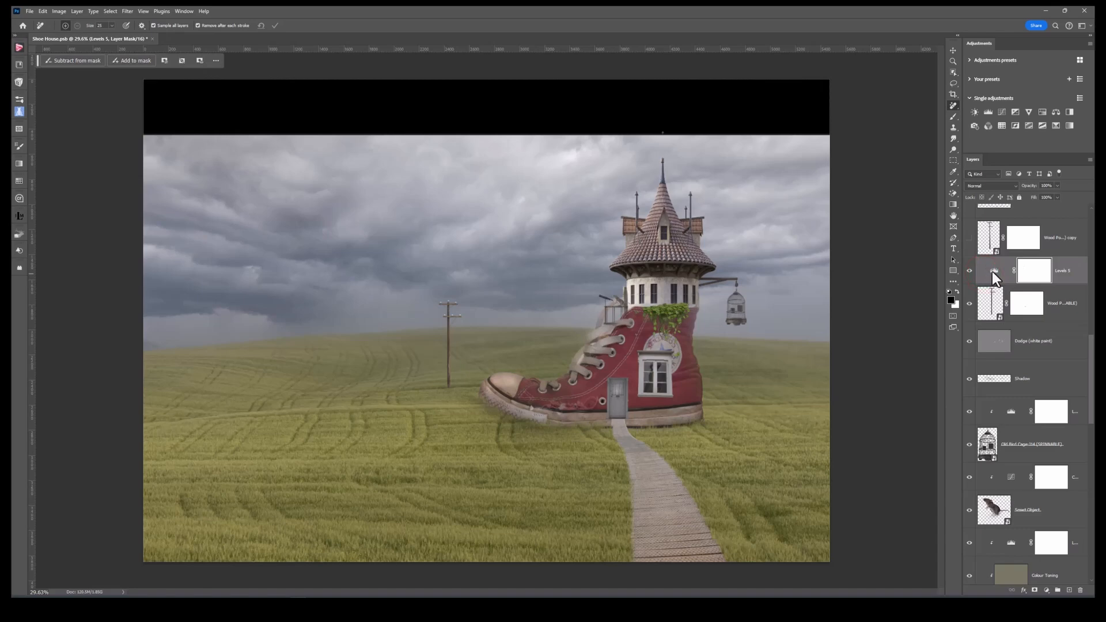
pyautogui.doubleClick(993, 271)
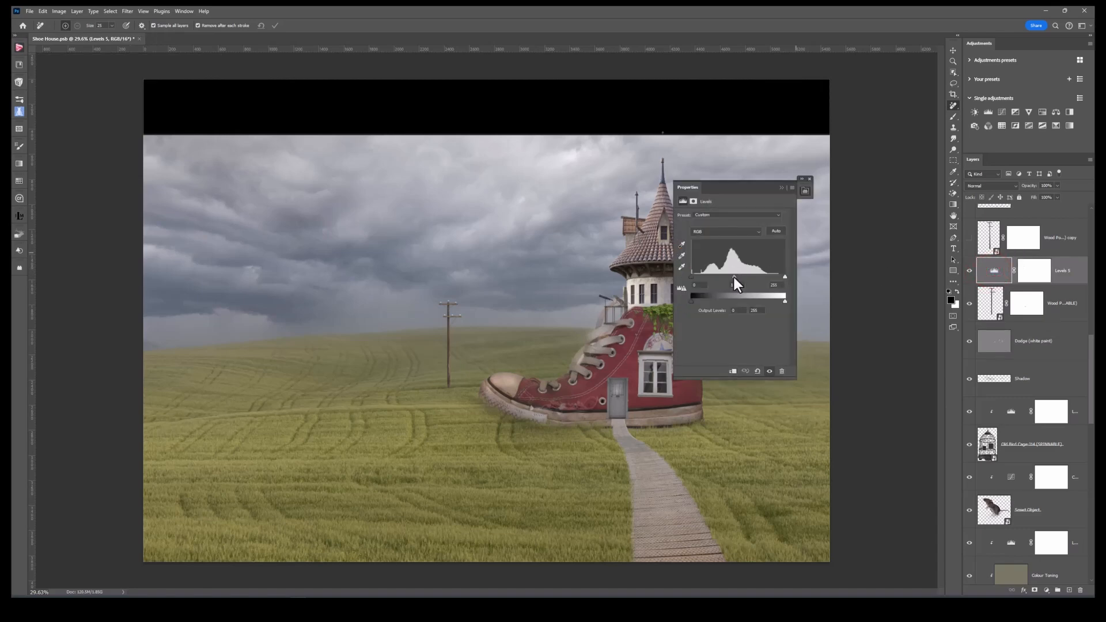
pyautogui.click(810, 179)
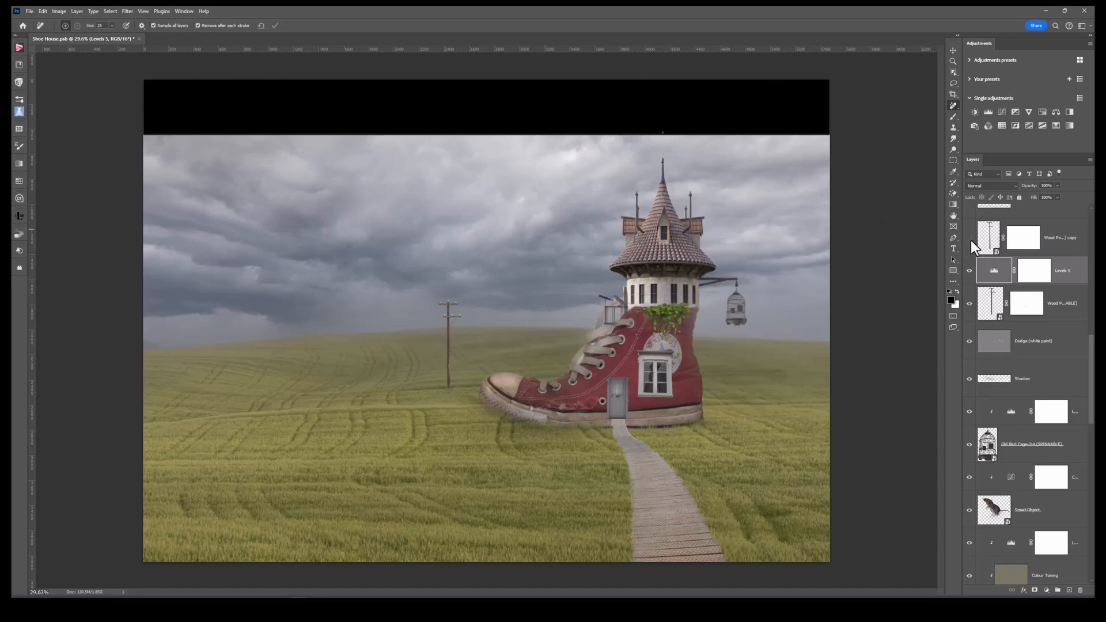
# Step: Show the wooden pole copy and the Birds on a Wire layer, leaving Birds on a Wire selected
pyautogui.click(970, 238)
pyautogui.scroll(3, 1049, 248)
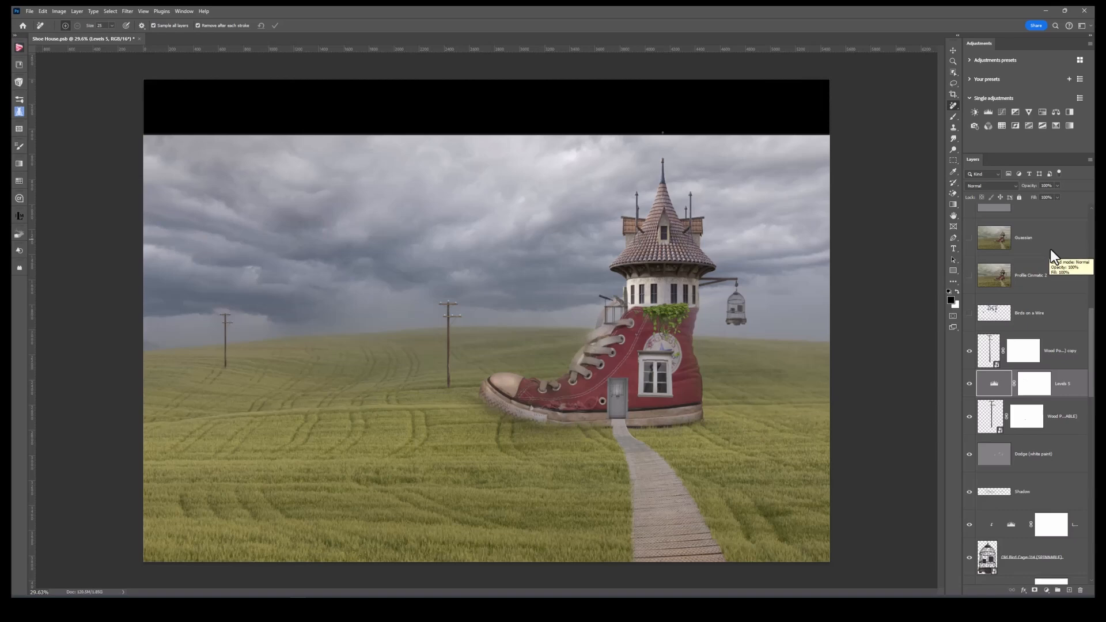
pyautogui.click(969, 313)
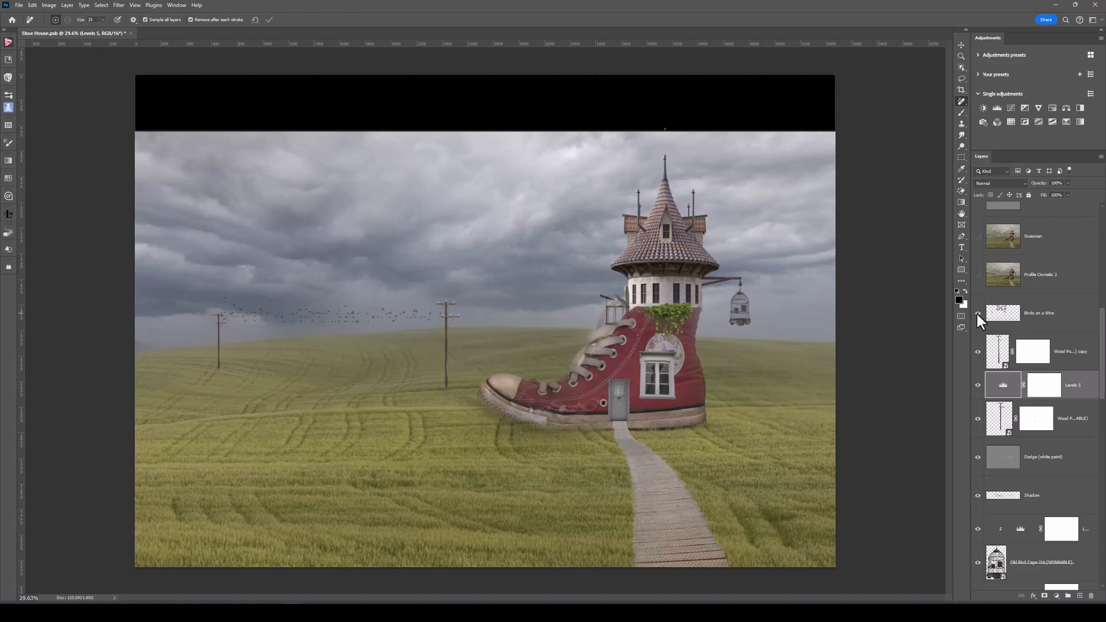
pyautogui.click(995, 312)
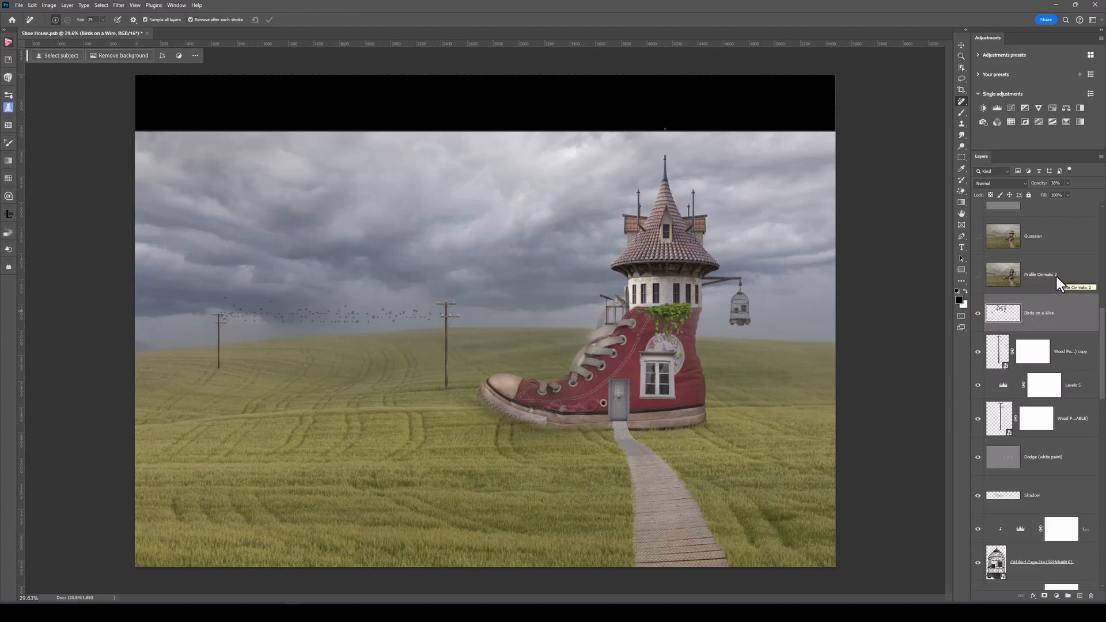
# Step: Show the Profile Cinematic 2 layer above the birds and select it
pyautogui.scroll(1, 1057, 277)
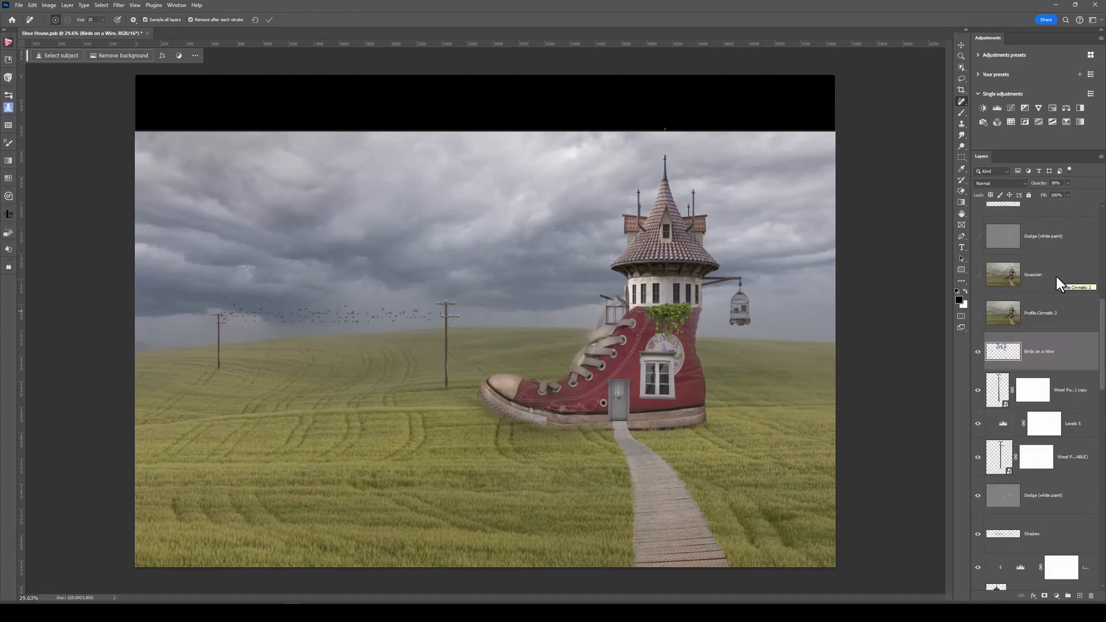
pyautogui.click(977, 313)
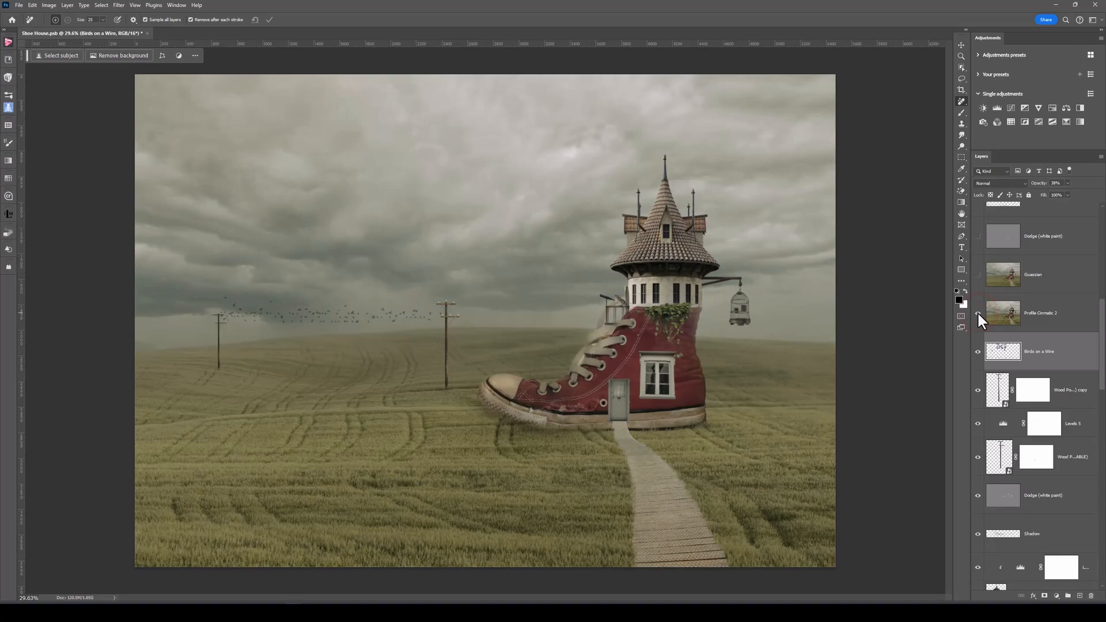
pyautogui.click(999, 312)
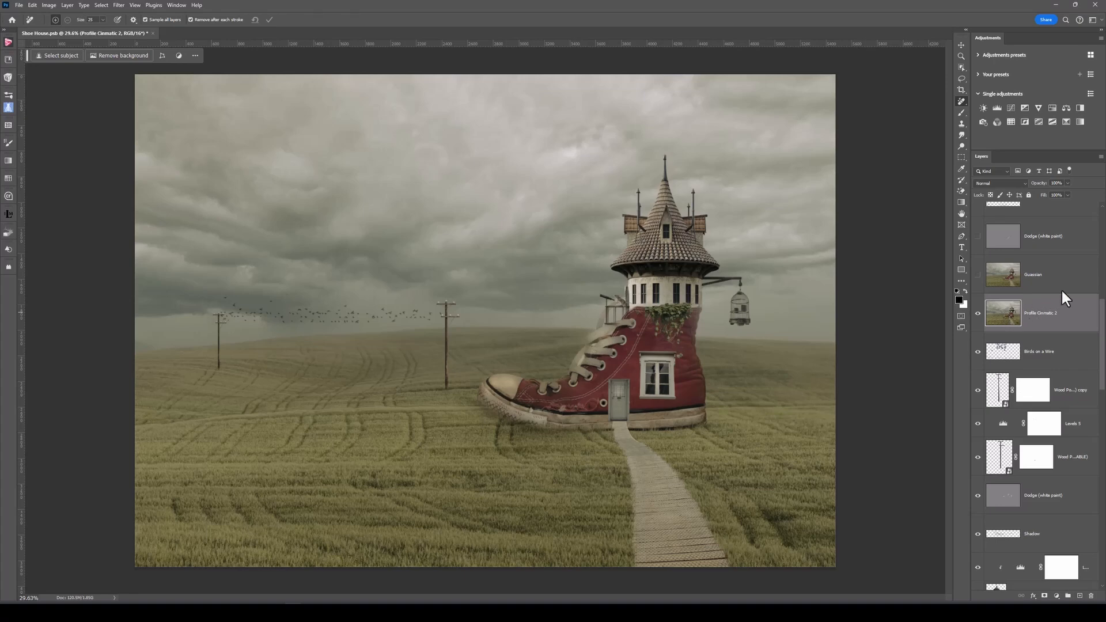
# Step: Show the Guassian layer above Profile Cinematic 2, comparing the image with and without it
pyautogui.scroll(2, 1061, 288)
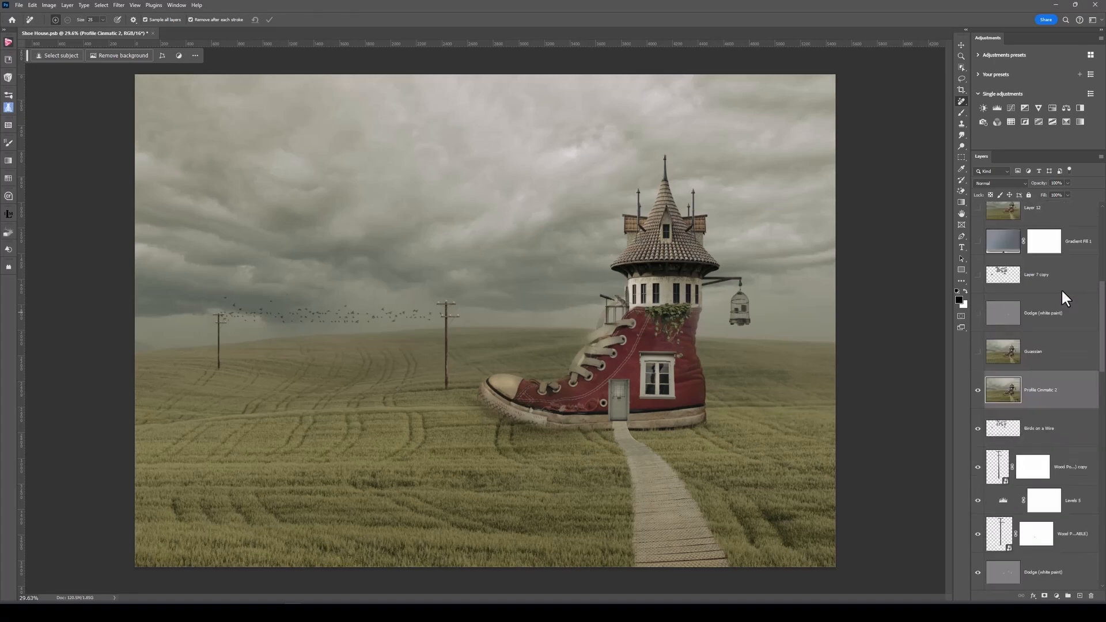
pyautogui.click(977, 351)
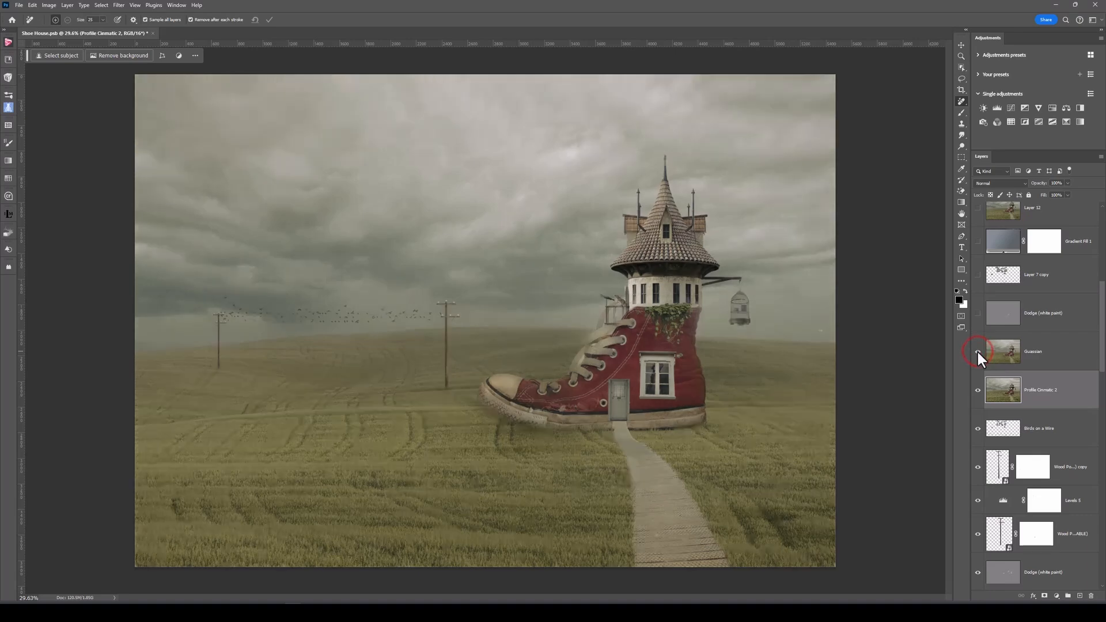
pyautogui.click(977, 351)
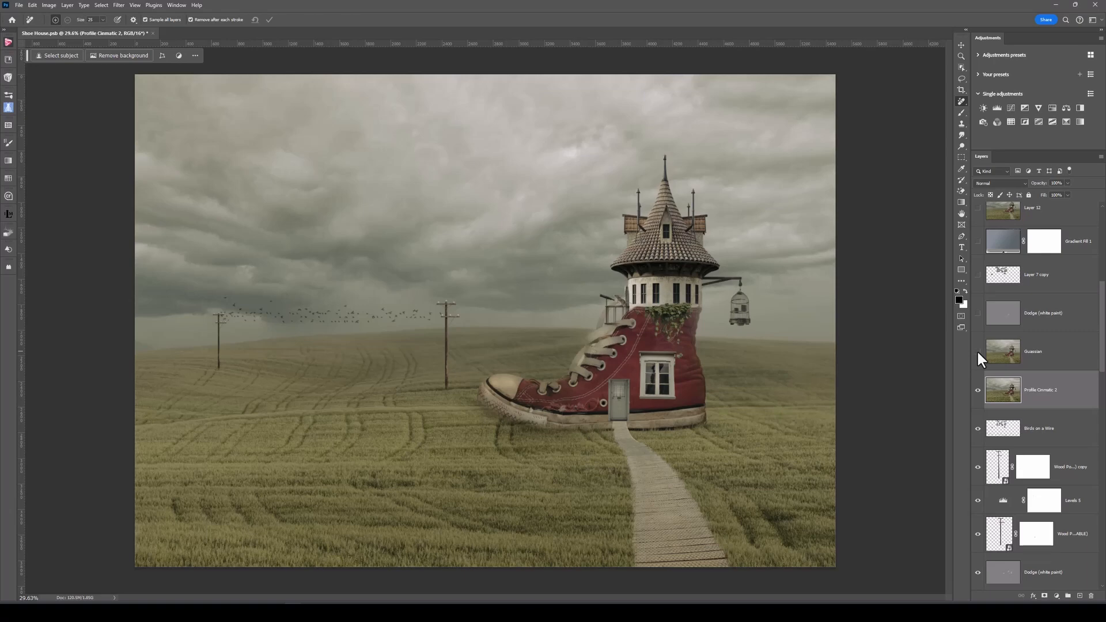
pyautogui.click(978, 351)
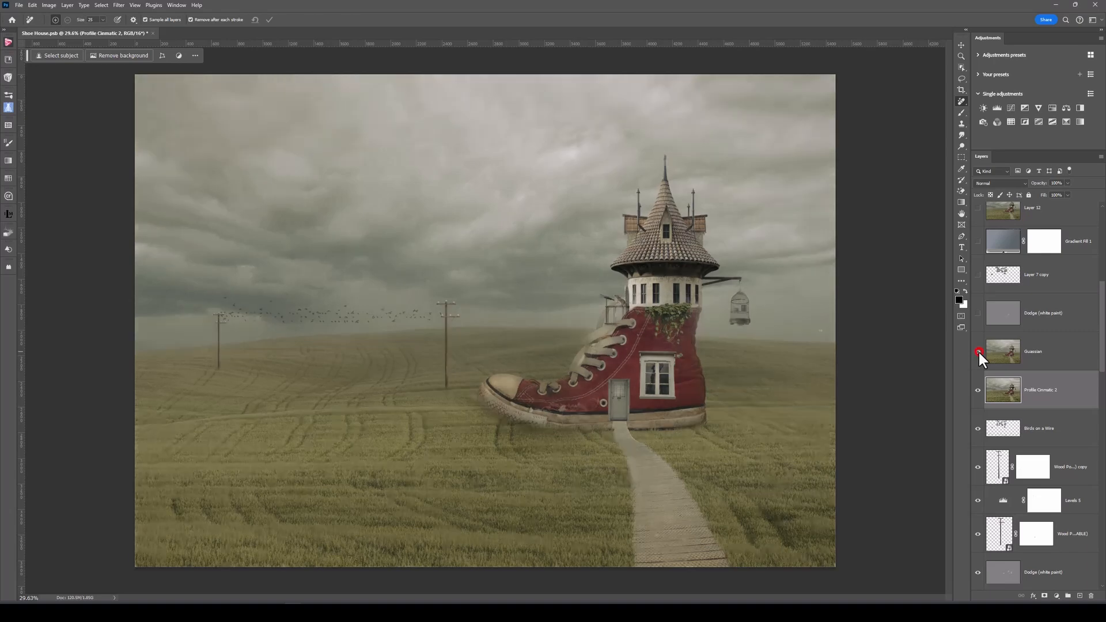
# Step: Select the Guassian layer and open the Gaussian Blur filter to examine its radius setting, cancelling without applying it
pyautogui.click(1001, 352)
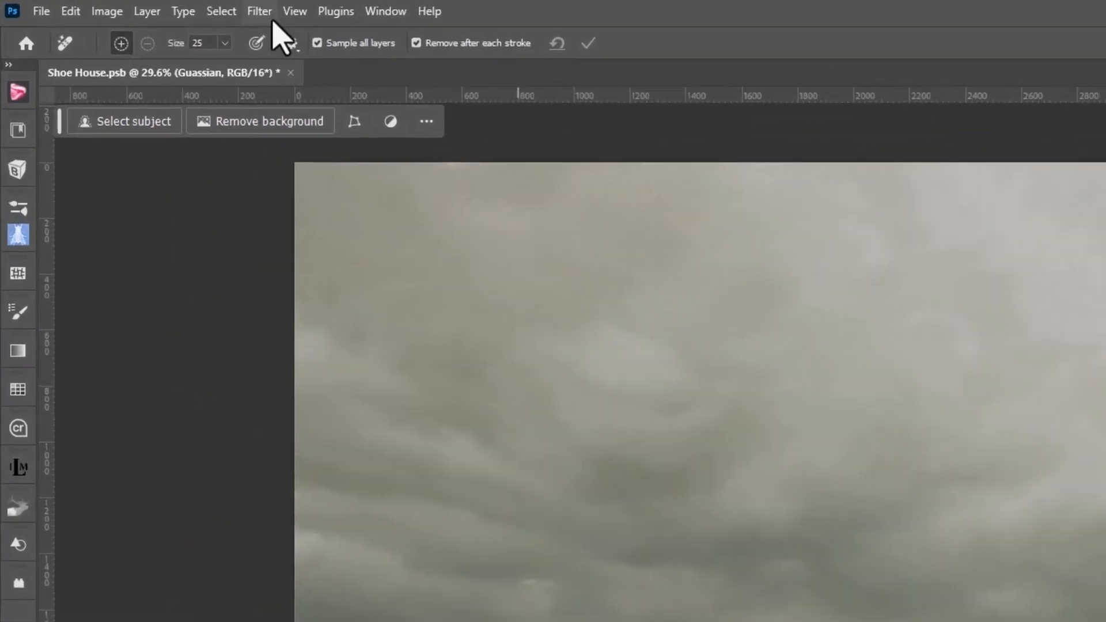
pyautogui.click(181, 8)
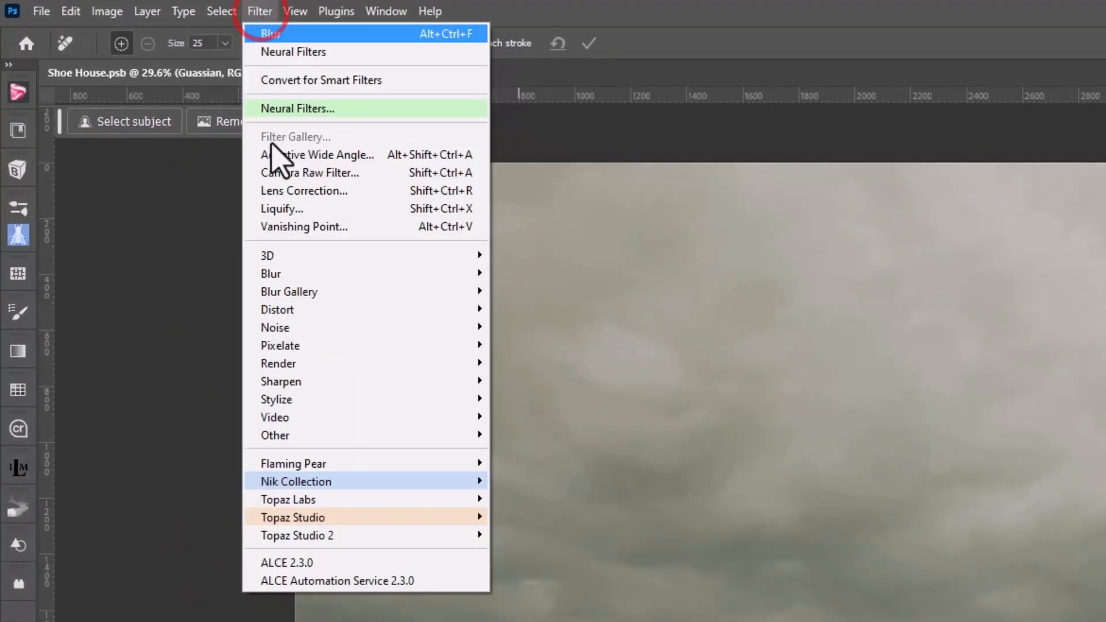
pyautogui.moveTo(291, 275)
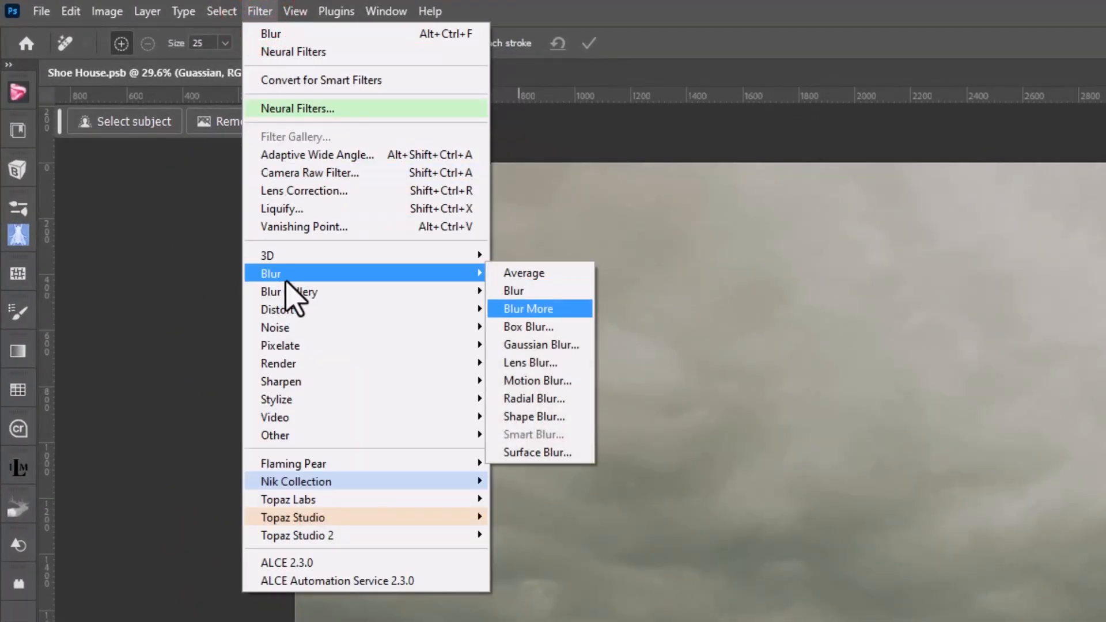
pyautogui.click(535, 344)
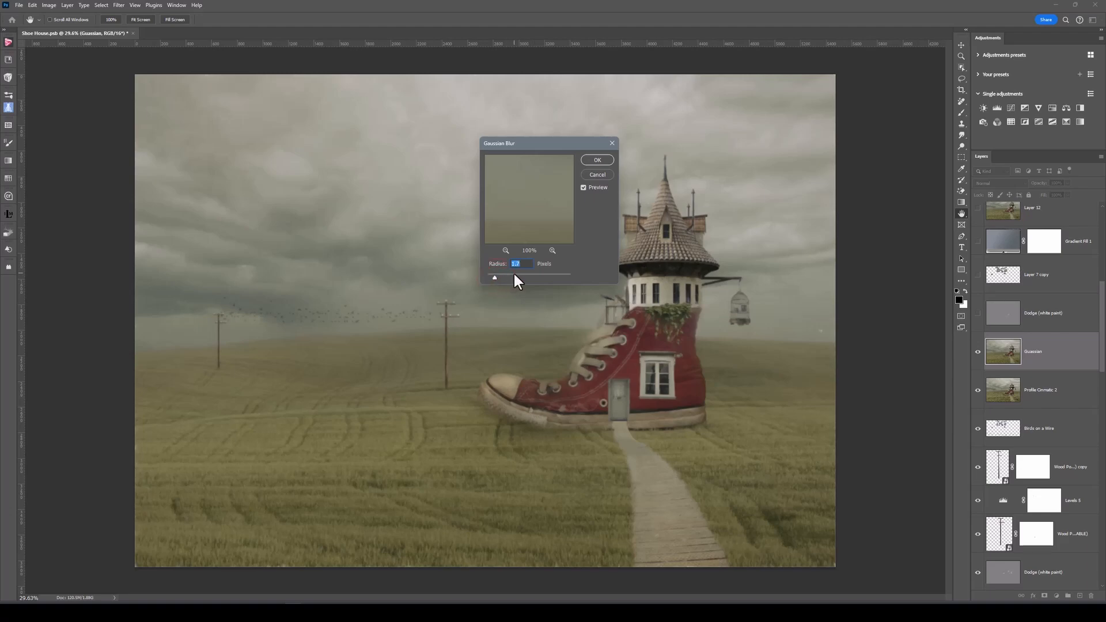
pyautogui.click(599, 175)
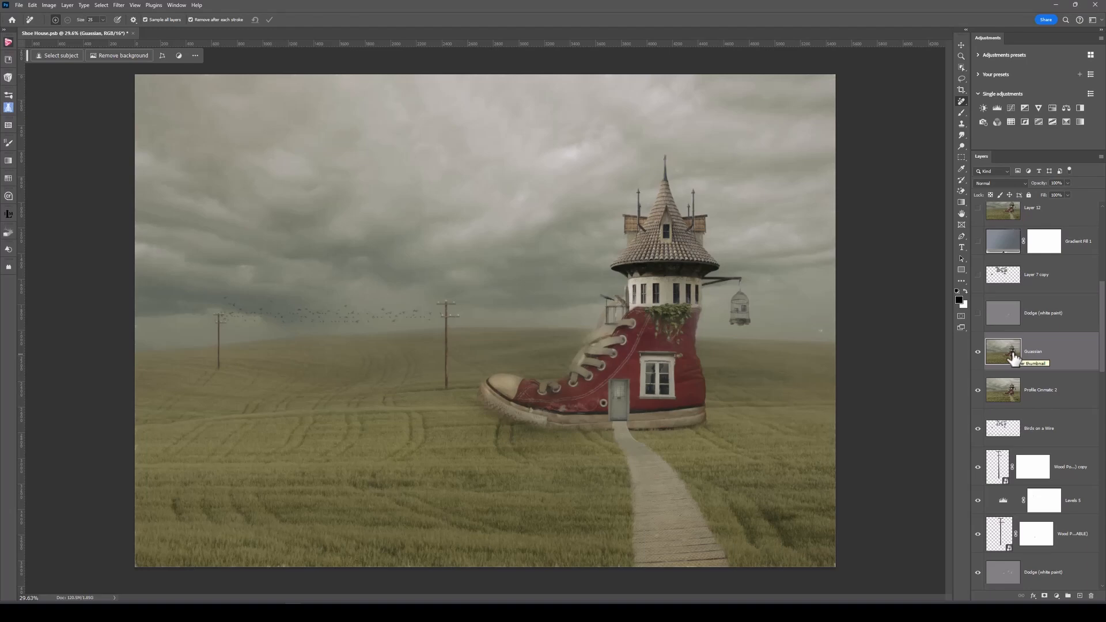
# Step: Show the Dodge (white paint) layer above Guassian and select it, comparing the image with and without it
pyautogui.scroll(1, 1014, 358)
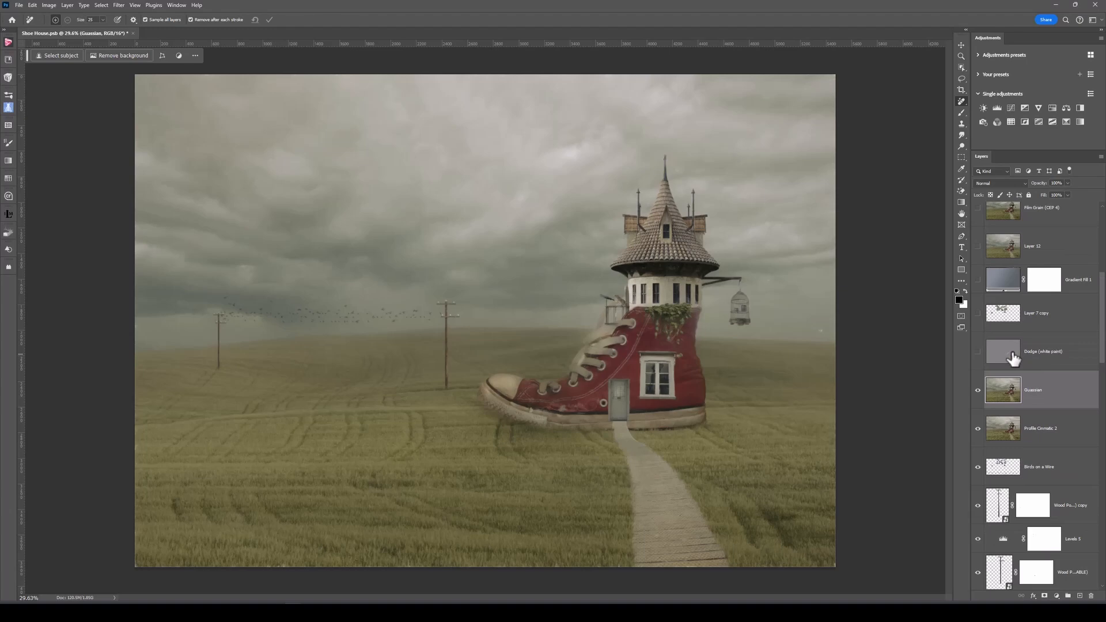
pyautogui.click(977, 352)
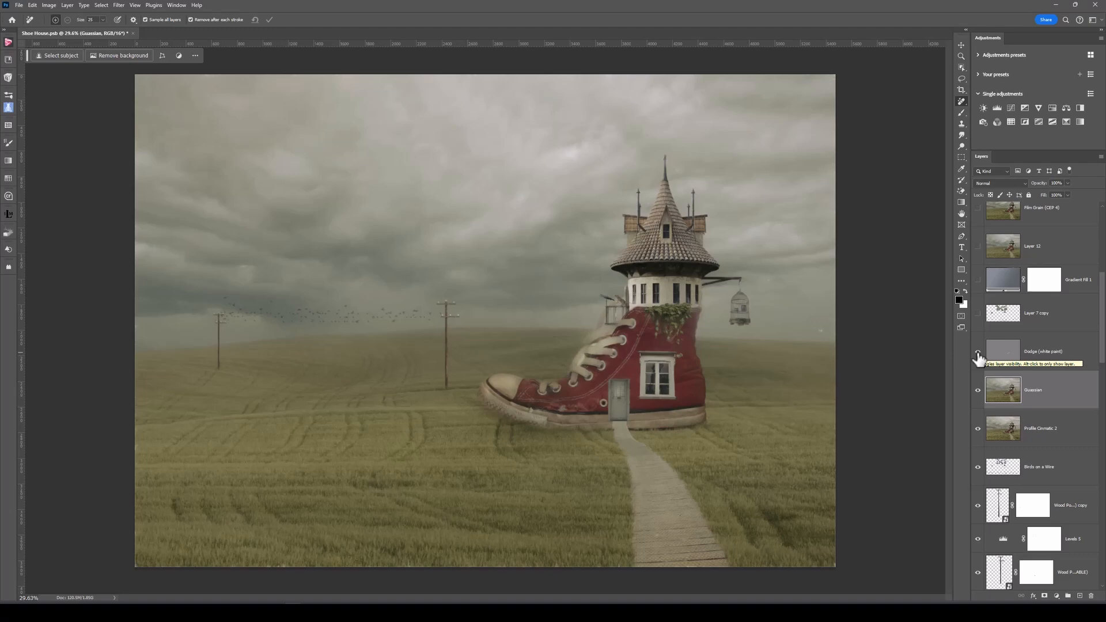
pyautogui.click(993, 356)
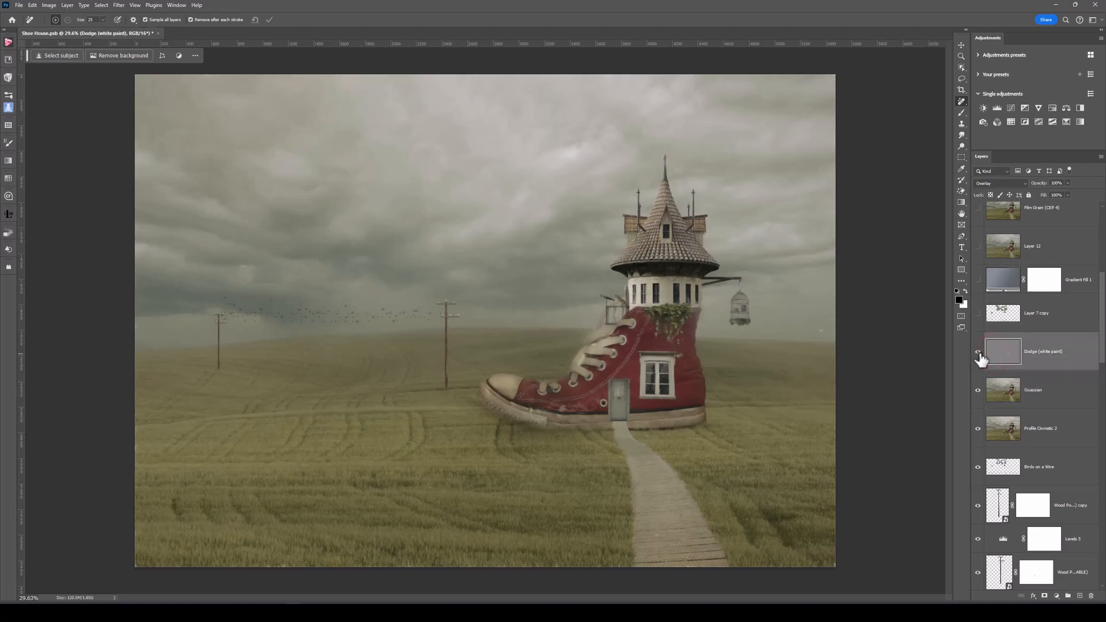
pyautogui.click(979, 353)
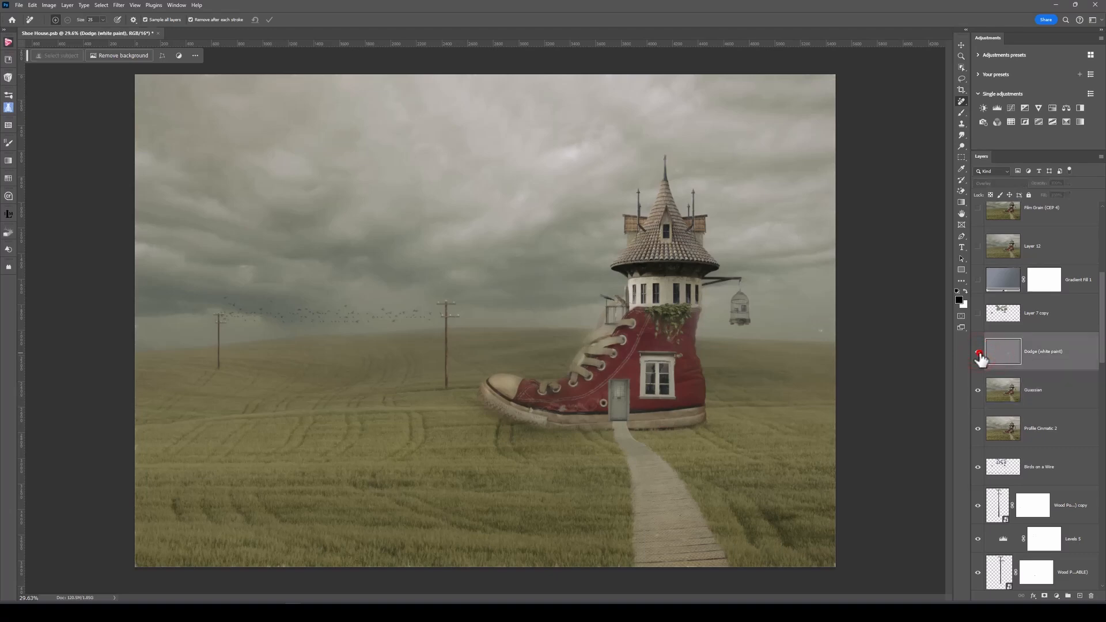
pyautogui.click(979, 353)
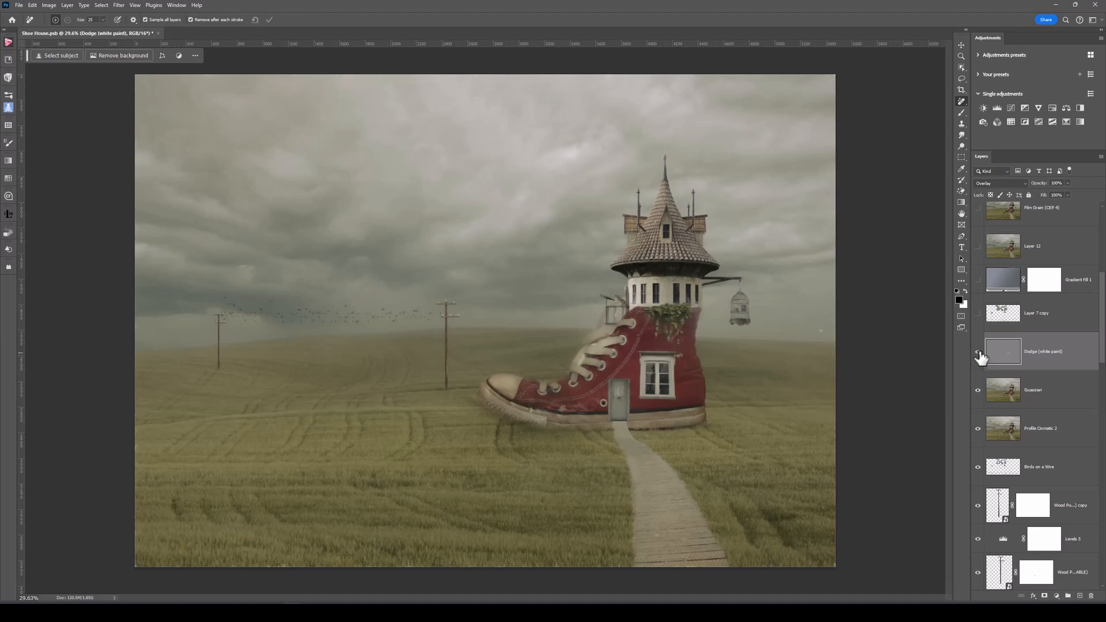
# Step: Show the Layer 7 copy layer of birds above the dodge layer and select it
pyautogui.click(978, 315)
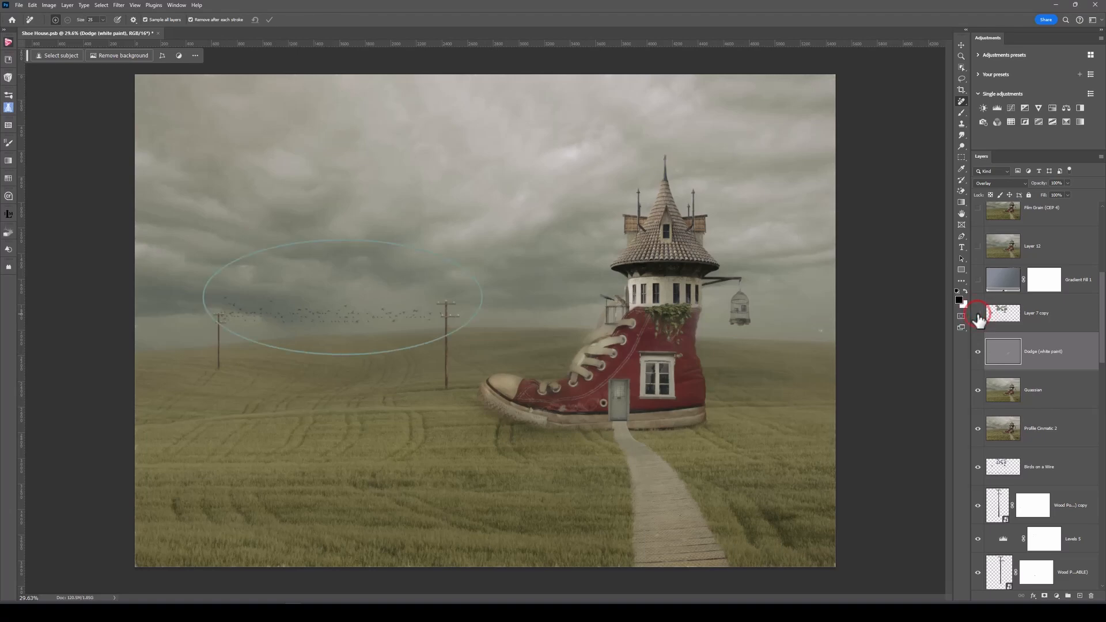
pyautogui.click(977, 314)
pyautogui.click(999, 321)
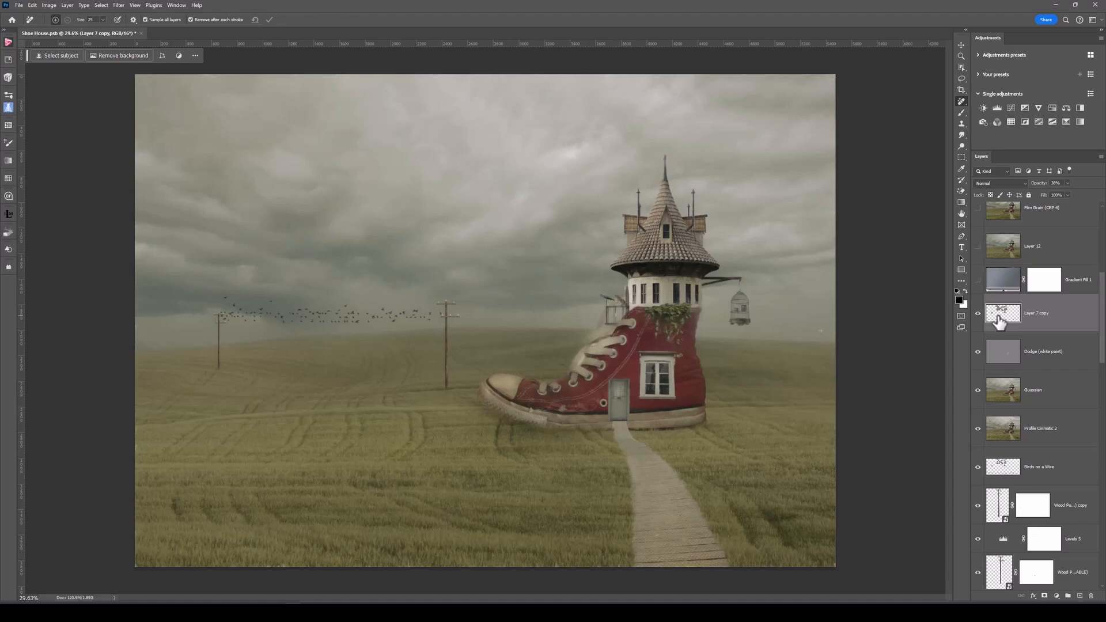
# Step: Select and show the Gradient Fill 1 layer, comparing the image with and without it
pyautogui.click(1001, 281)
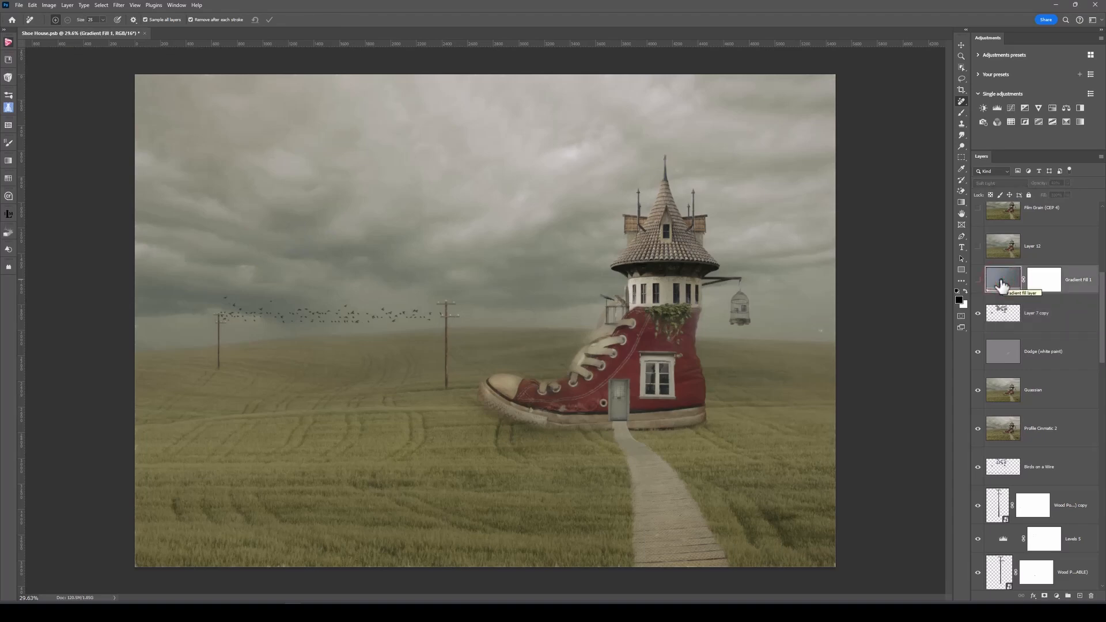
pyautogui.click(977, 281)
pyautogui.click(978, 281)
pyautogui.click(977, 281)
pyautogui.click(978, 280)
pyautogui.click(999, 283)
# Step: Browse the gradient presets from the blues down to the SandraD Imagery group, and close the collection
pyautogui.click(9, 164)
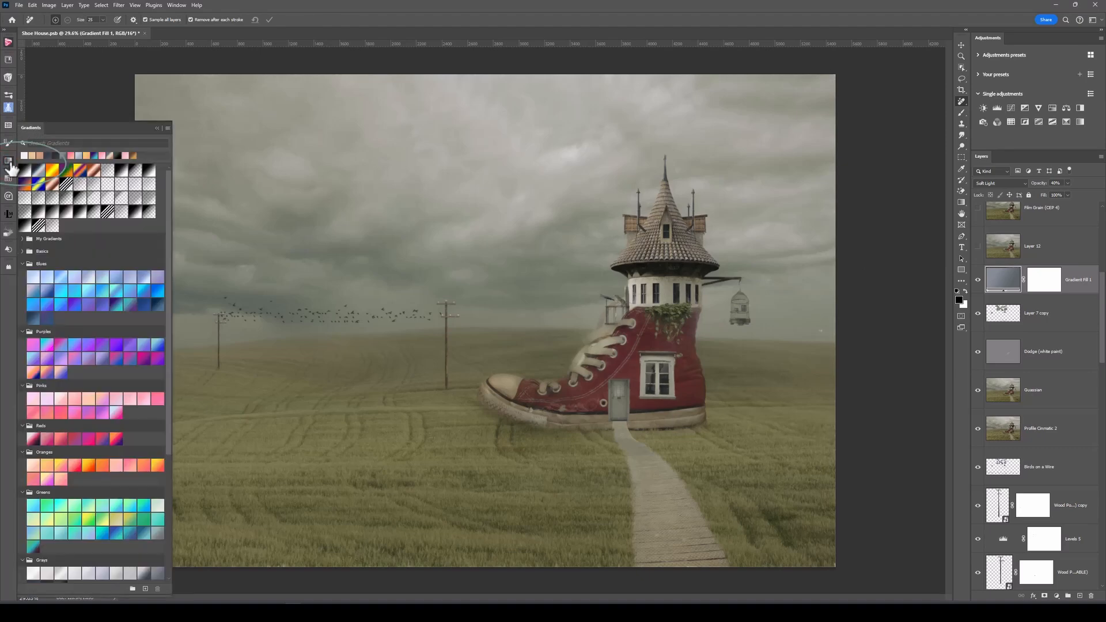
pyautogui.scroll(-2, 100, 302)
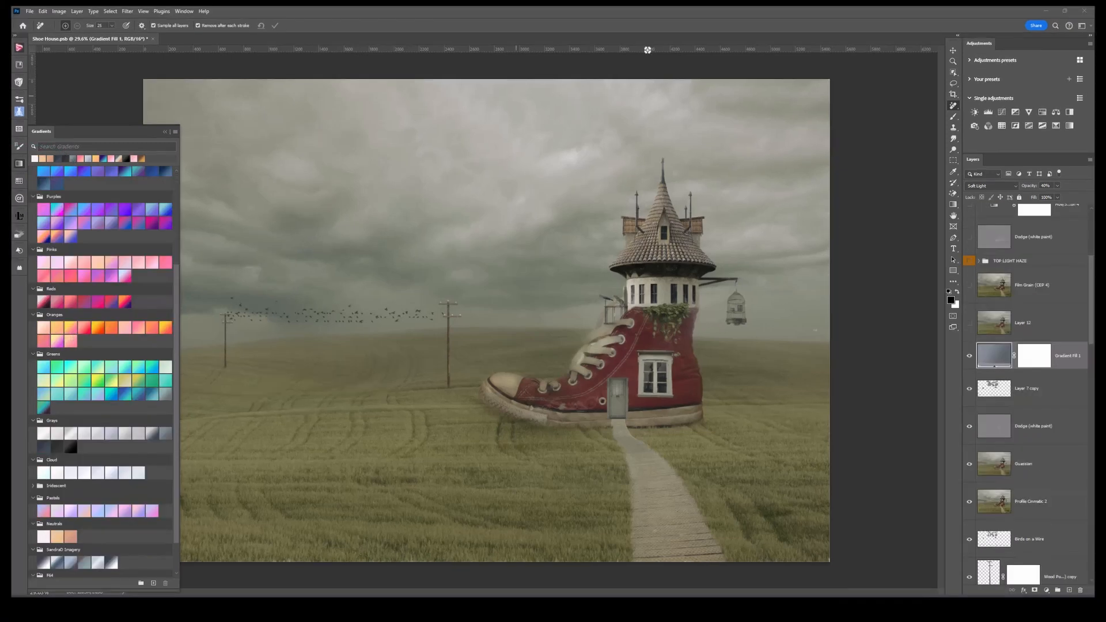
pyautogui.scroll(-1, 120, 222)
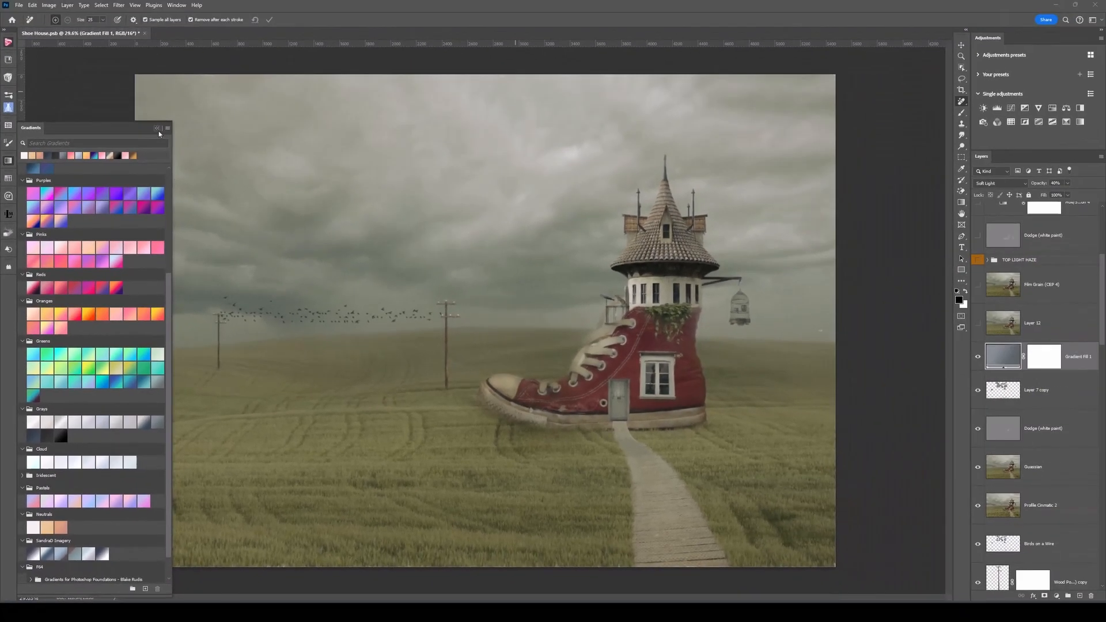
pyautogui.click(157, 128)
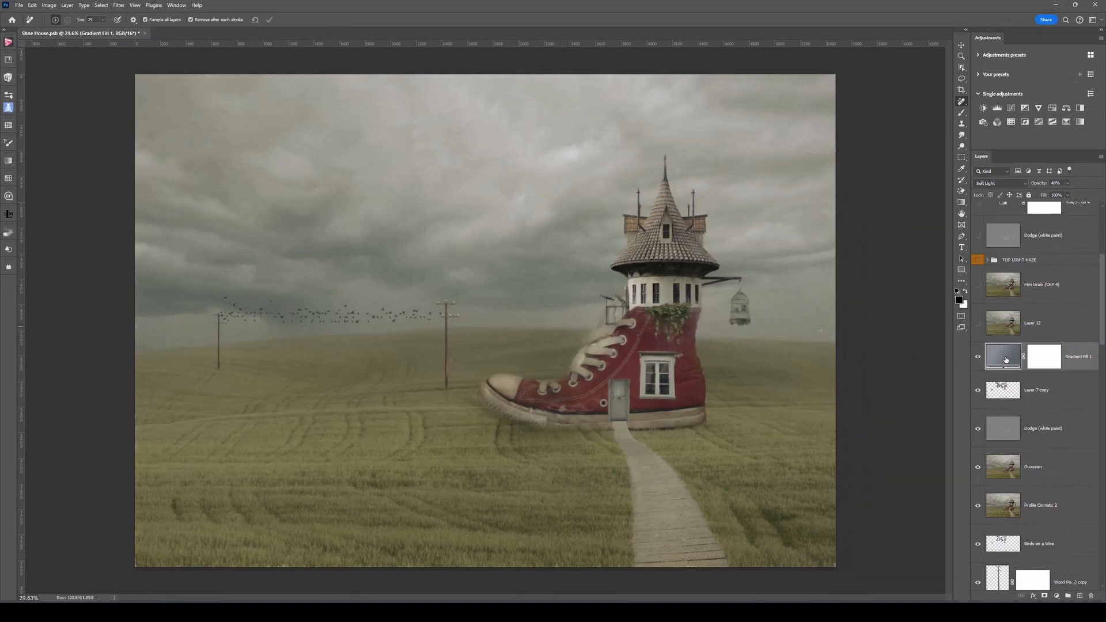
# Step: Check the image with and without Gradient Fill 1, and try its opacity at 100%, cancelling the change
pyautogui.click(978, 358)
pyautogui.click(977, 360)
pyautogui.click(999, 357)
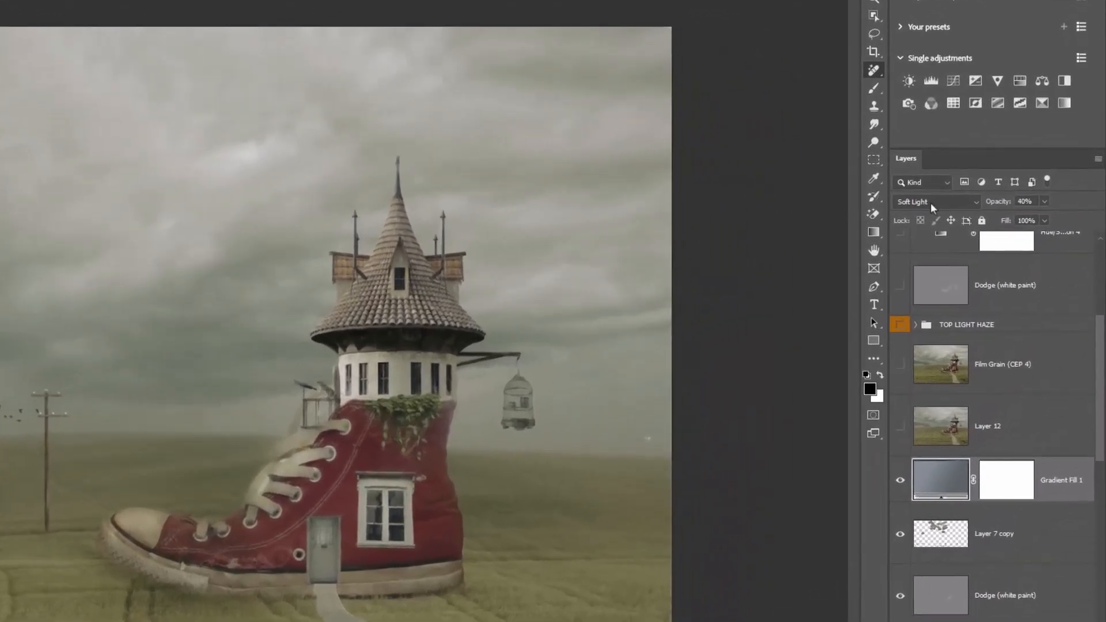
pyautogui.click(1045, 201)
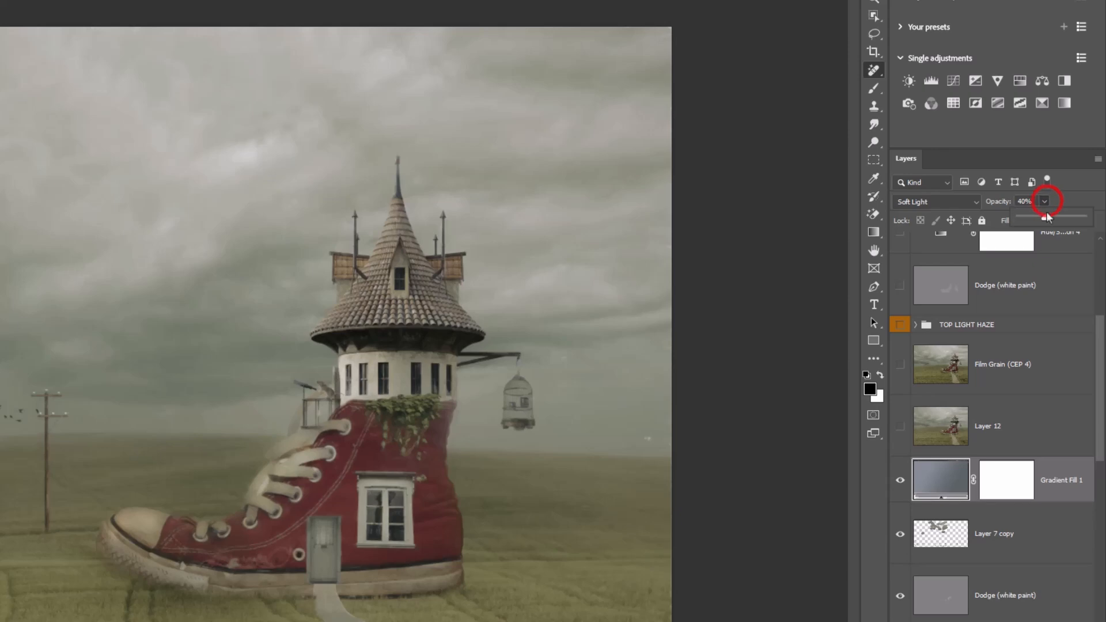
pyautogui.moveTo(1046, 218); pyautogui.dragTo(1096, 226)
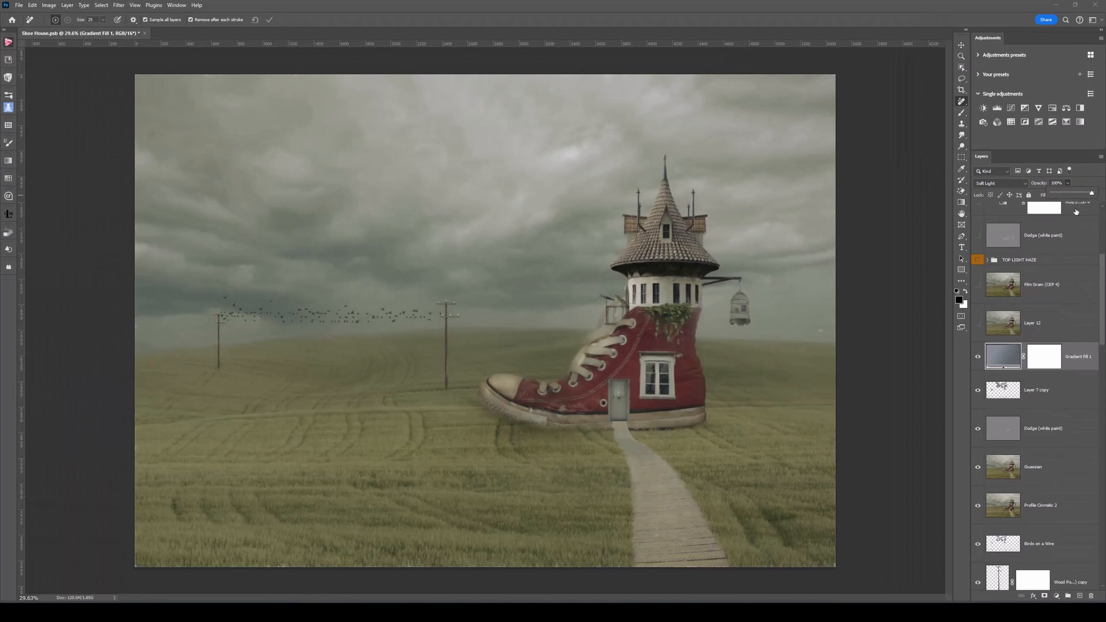
pyautogui.press('Escape')
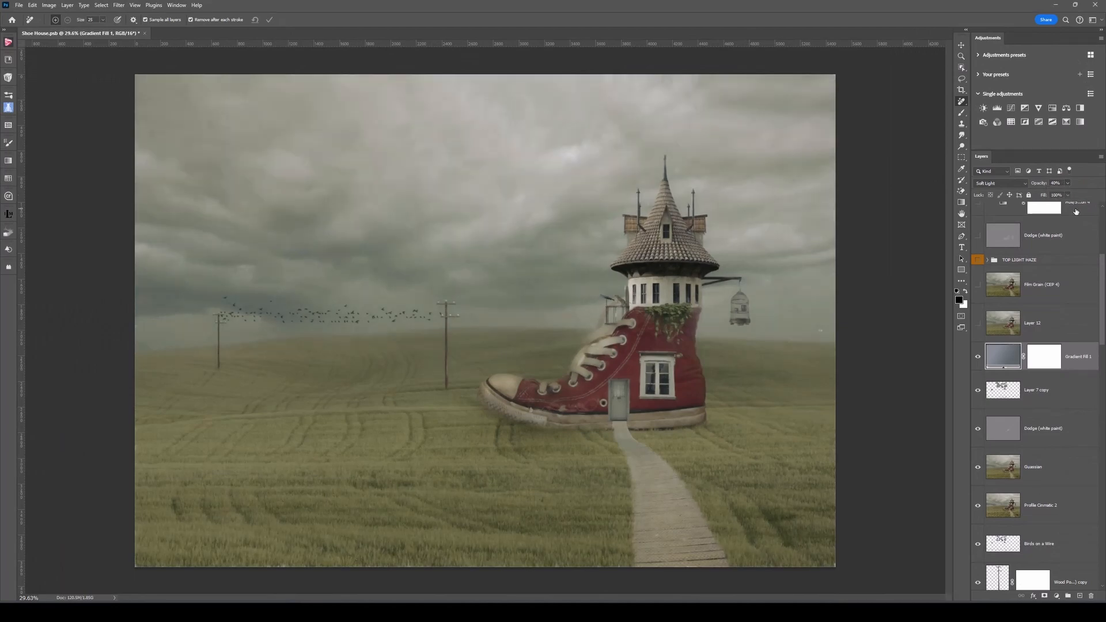
# Step: Show Layer 12 and the Film Grain (CEP 4) layer above it, selecting each one
pyautogui.click(978, 323)
pyautogui.click(1005, 330)
pyautogui.hotkey('ctrl', 'alt', 'shift', 'e')
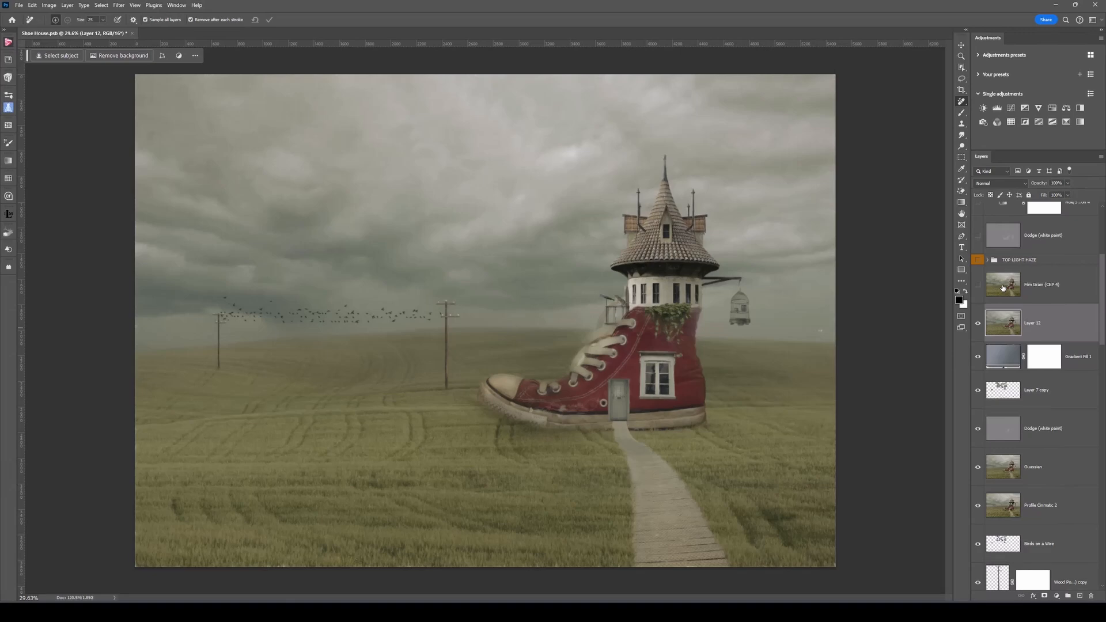
pyautogui.click(977, 286)
pyautogui.click(996, 287)
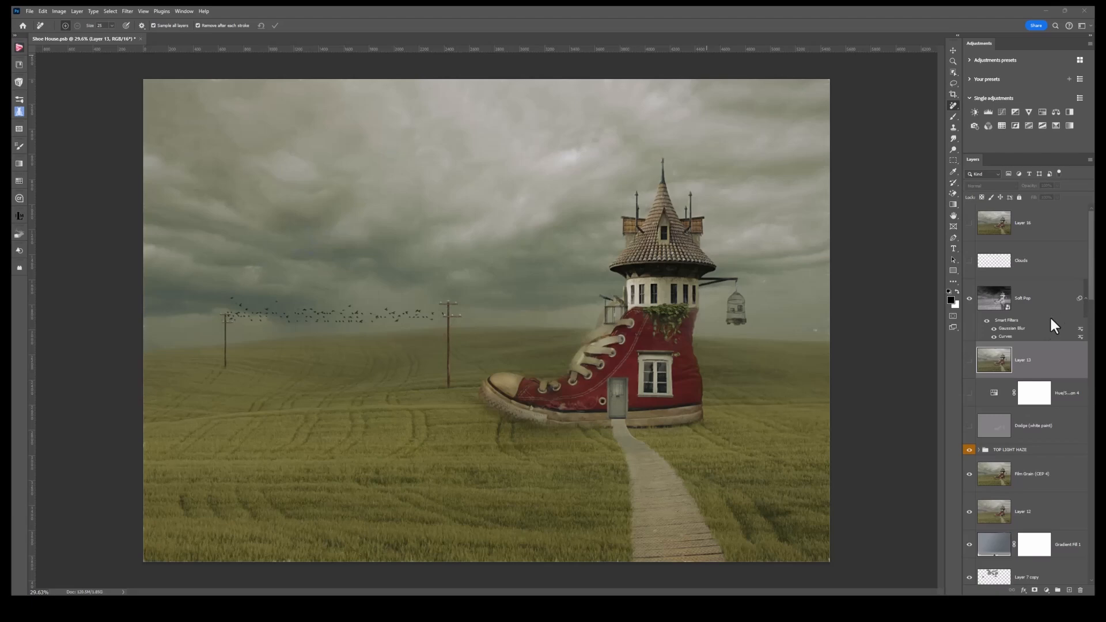
# Step: Show the Dodge (white paint) layer above the TOP LIGHT HAZE group, comparing the image with and without it
pyautogui.click(970, 426)
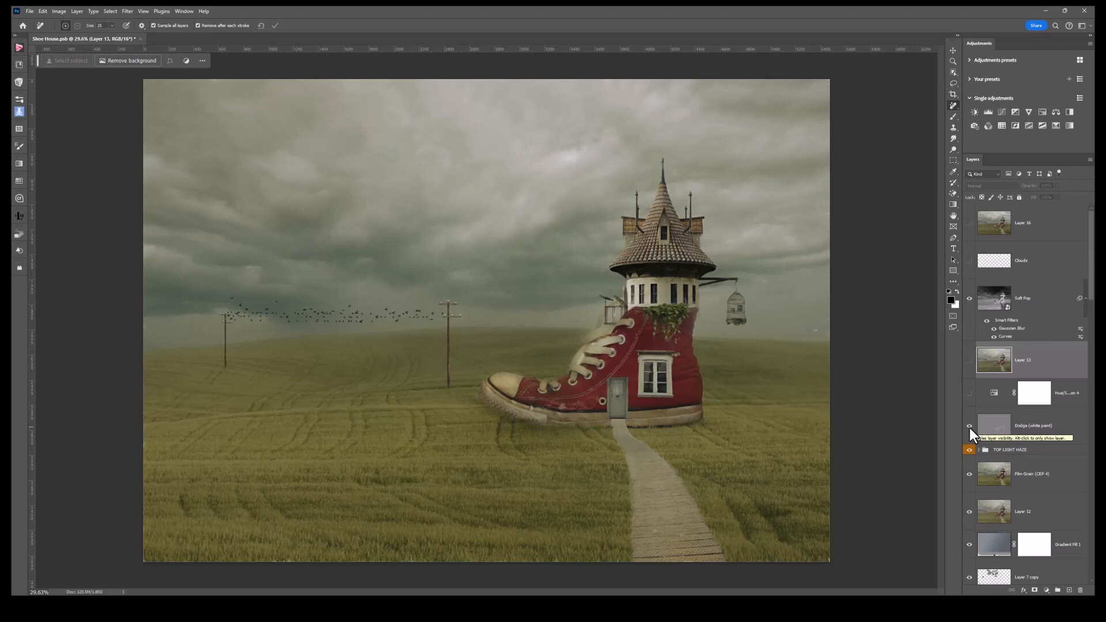
pyautogui.click(969, 428)
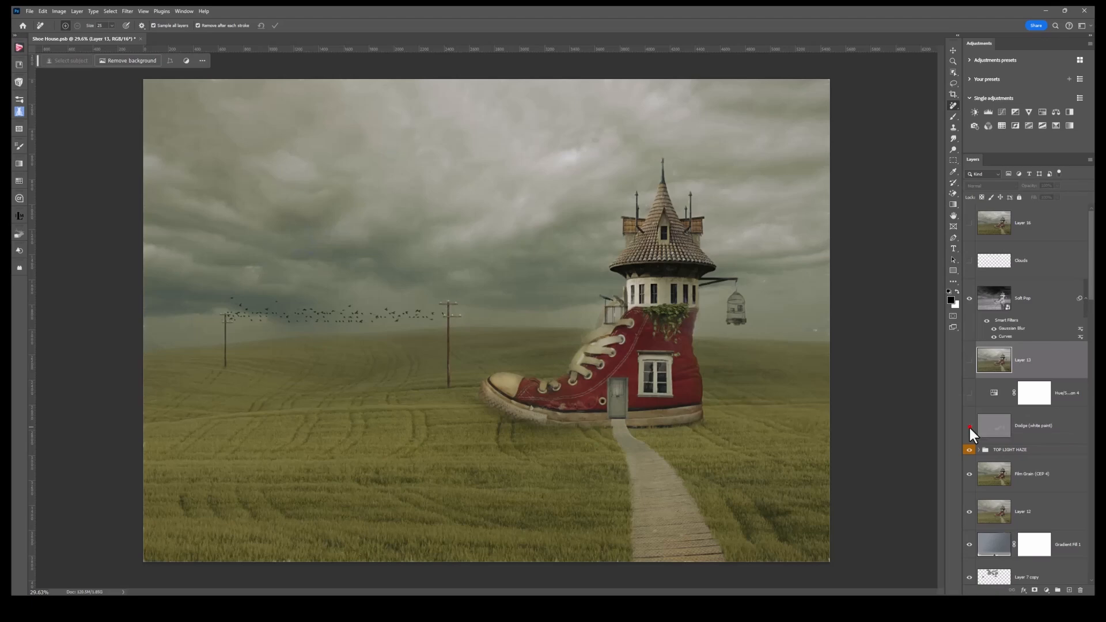
pyautogui.click(969, 427)
# Step: Show the Hue/Saturation 4 adjustment, open its properties to examine the slider settings, and close them
pyautogui.click(969, 392)
pyautogui.click(982, 397)
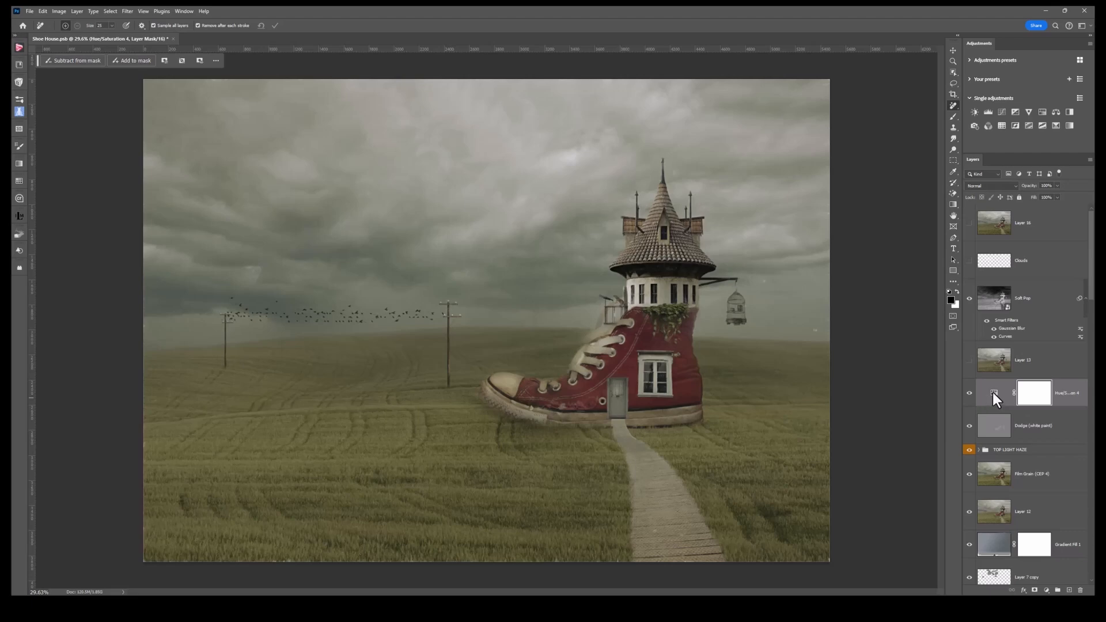
pyautogui.click(994, 391)
pyautogui.doubleClick(994, 391)
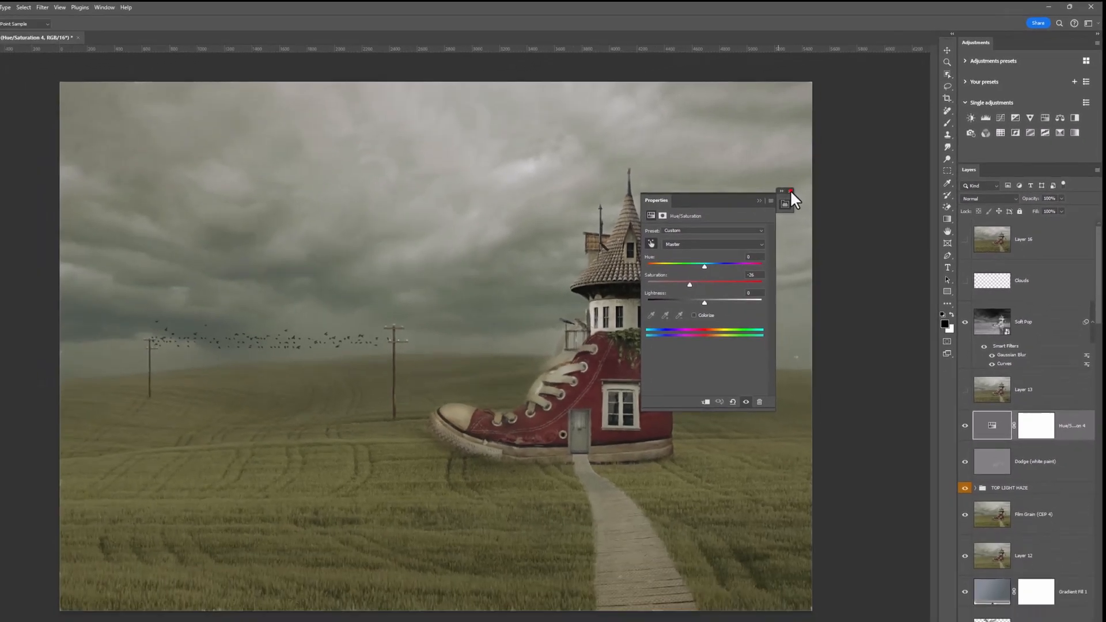
pyautogui.click(703, 243)
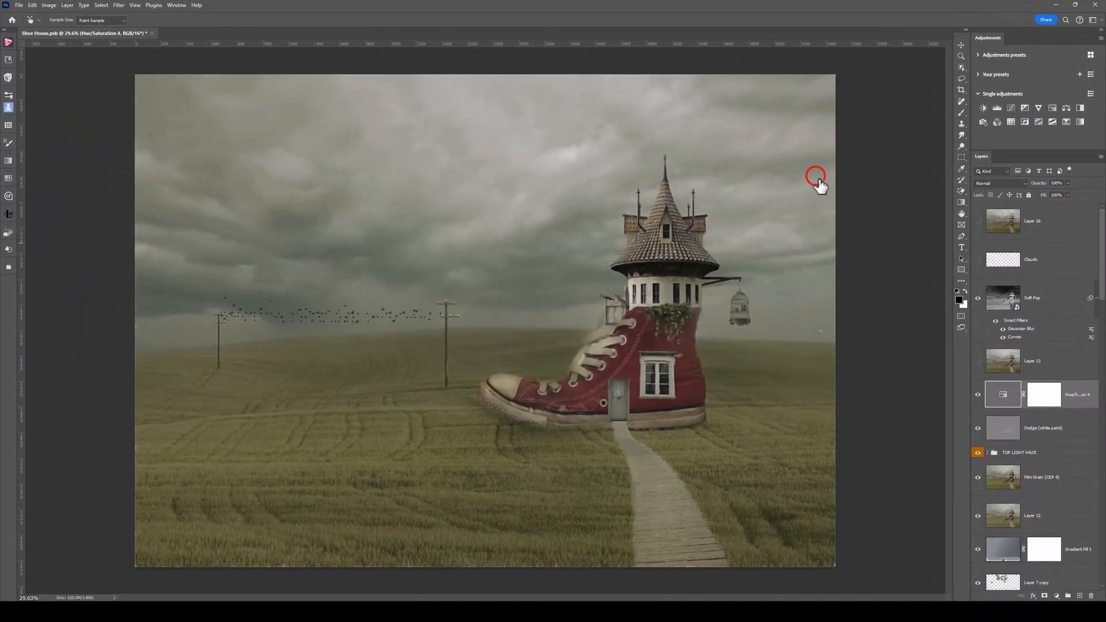
# Step: Show Layer 13 above Hue/Saturation 4, select it and switch to the Remove tool
pyautogui.click(978, 362)
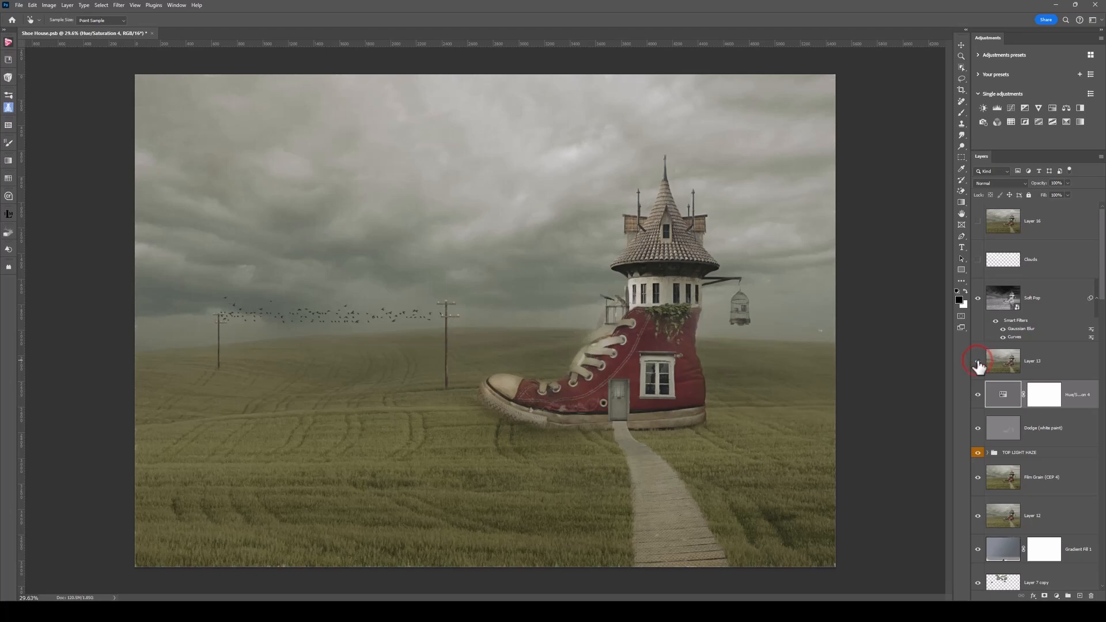
pyautogui.click(992, 363)
pyautogui.press('j')
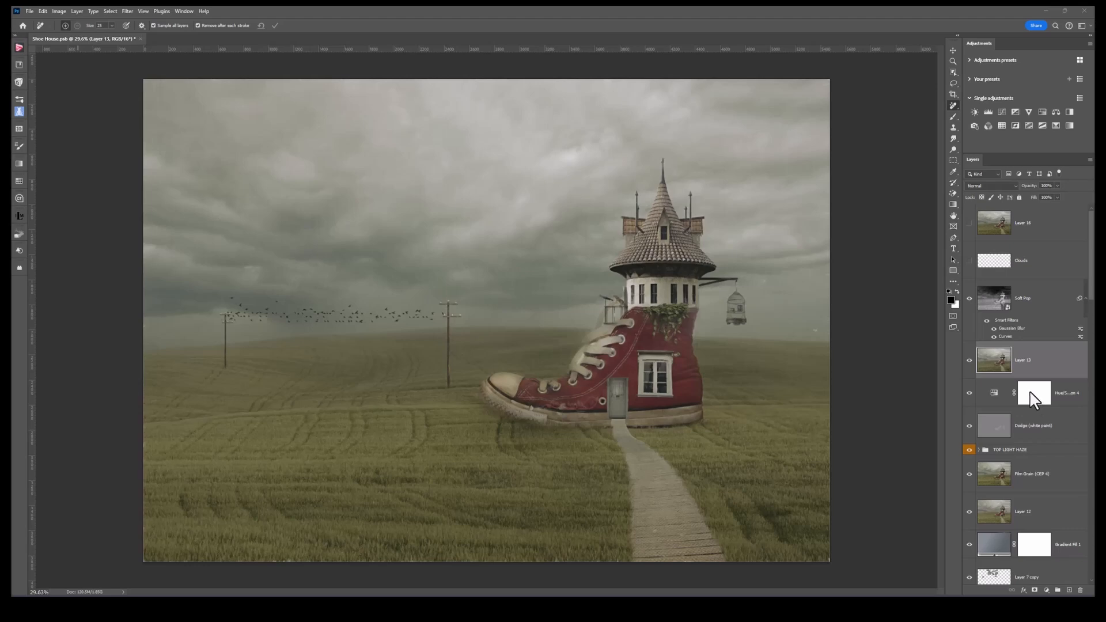
# Step: Examine the image adjustment commands available for Layer 13, without applying any of them
pyautogui.click(996, 358)
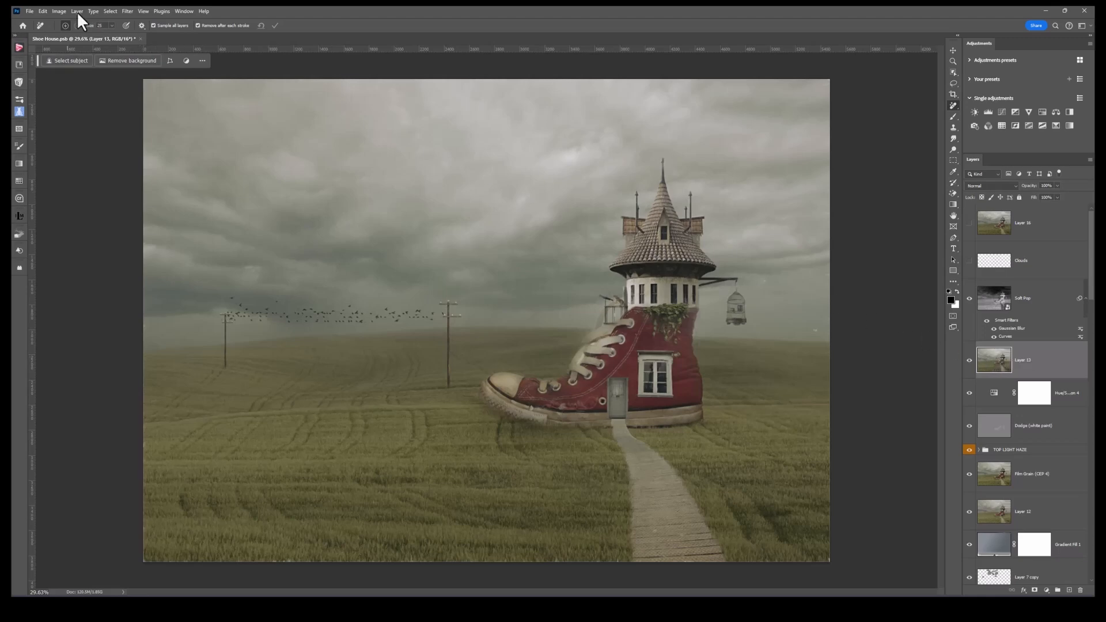
pyautogui.click(61, 9)
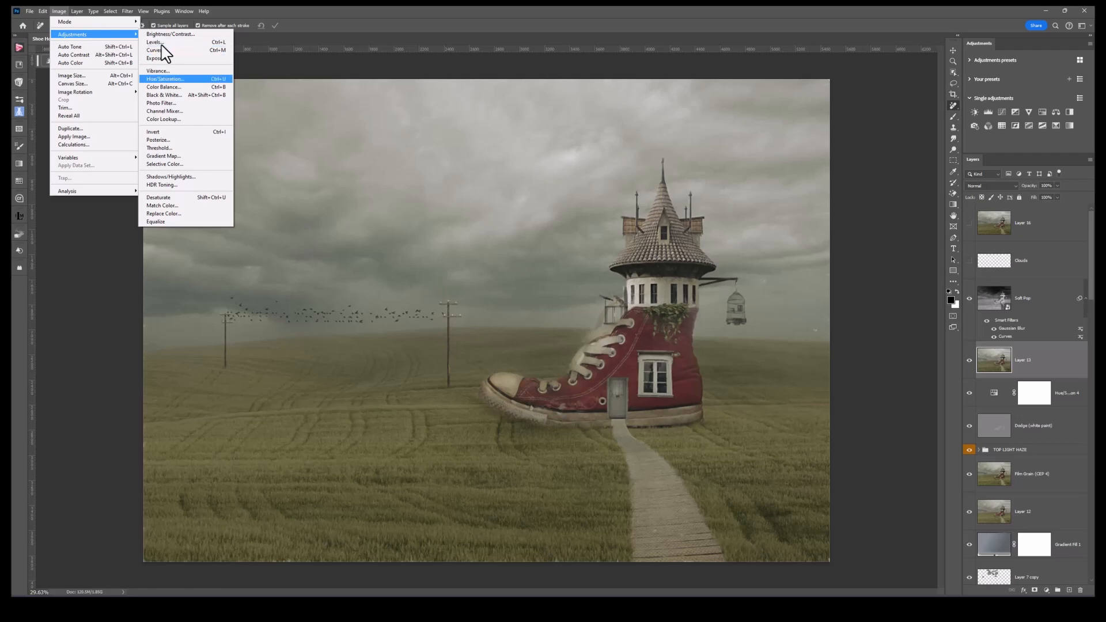
pyautogui.click(1038, 358)
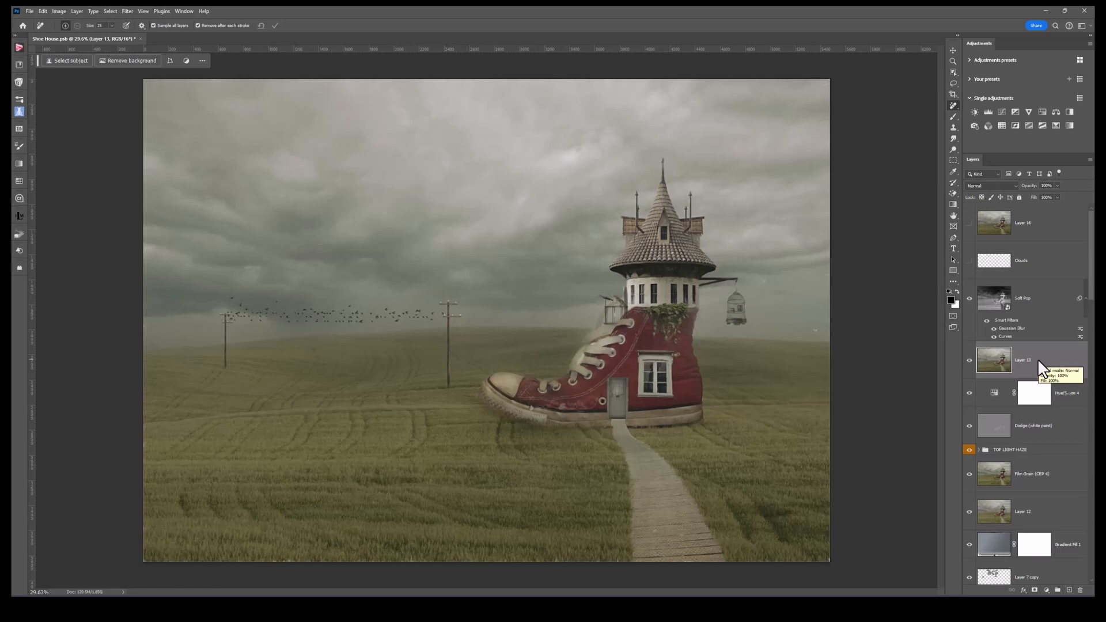
# Step: Compare the image with and without Layer 13, and hide the Soft Pop layer above it
pyautogui.click(969, 360)
pyautogui.click(970, 360)
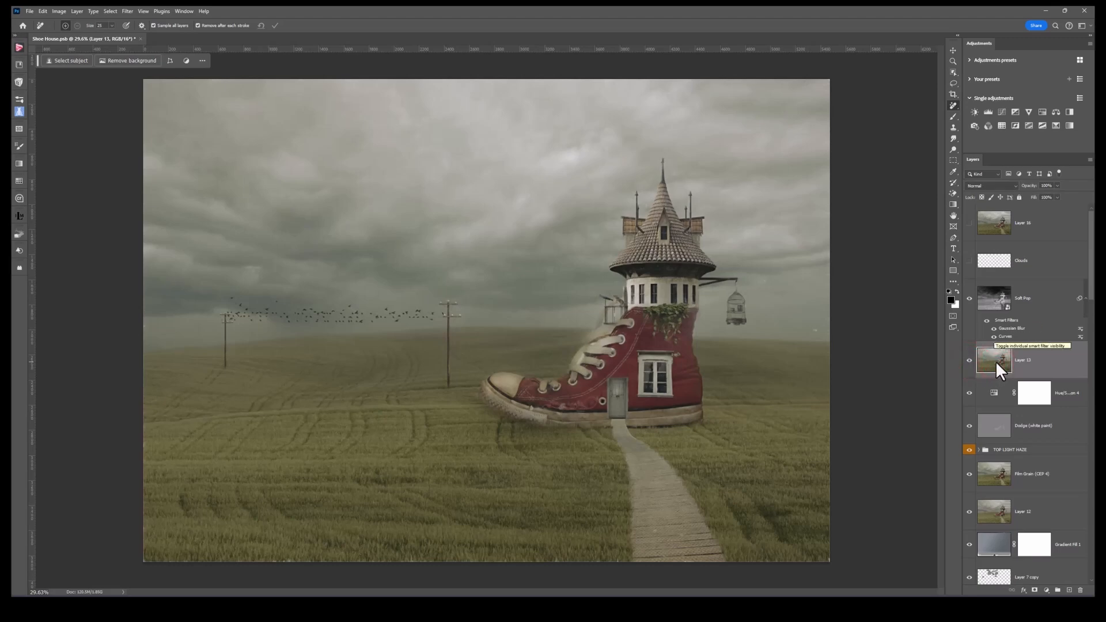
pyautogui.click(969, 298)
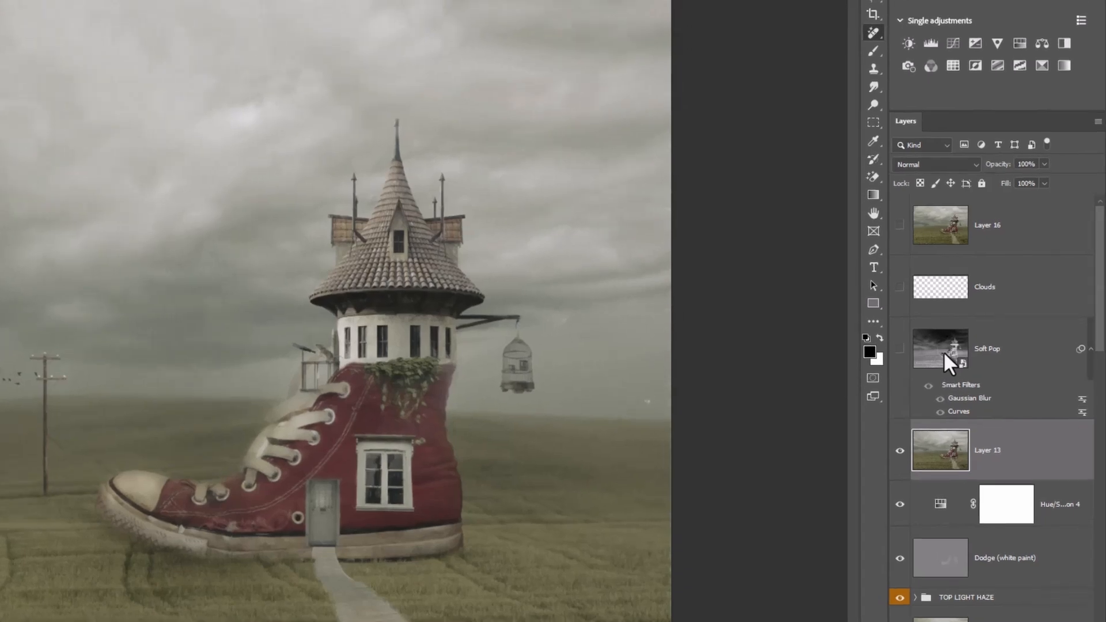
# Step: Show the Soft Pop layer above Layer 13 and compare the image with and without it, leaving it switched on
pyautogui.click(900, 349)
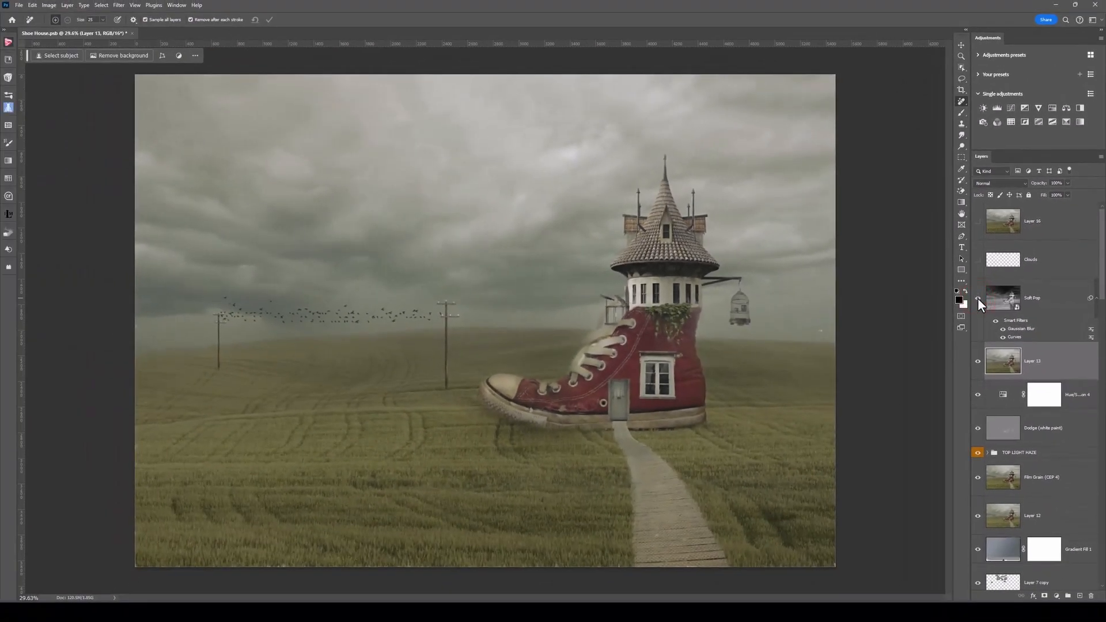
pyautogui.click(977, 299)
pyautogui.click(977, 299)
pyautogui.click(977, 298)
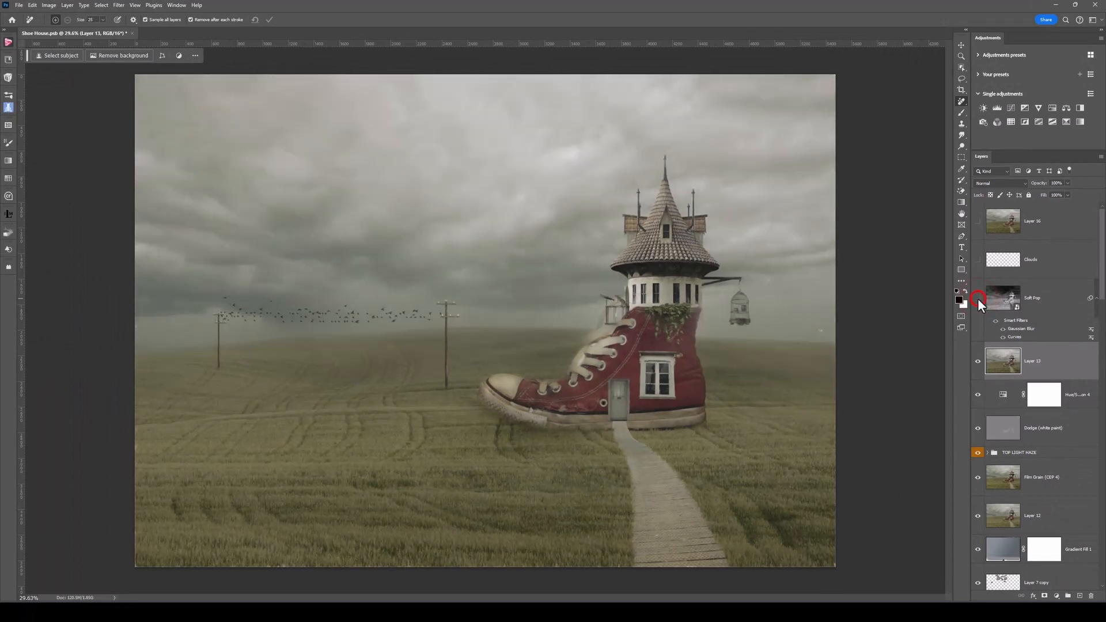
pyautogui.click(977, 299)
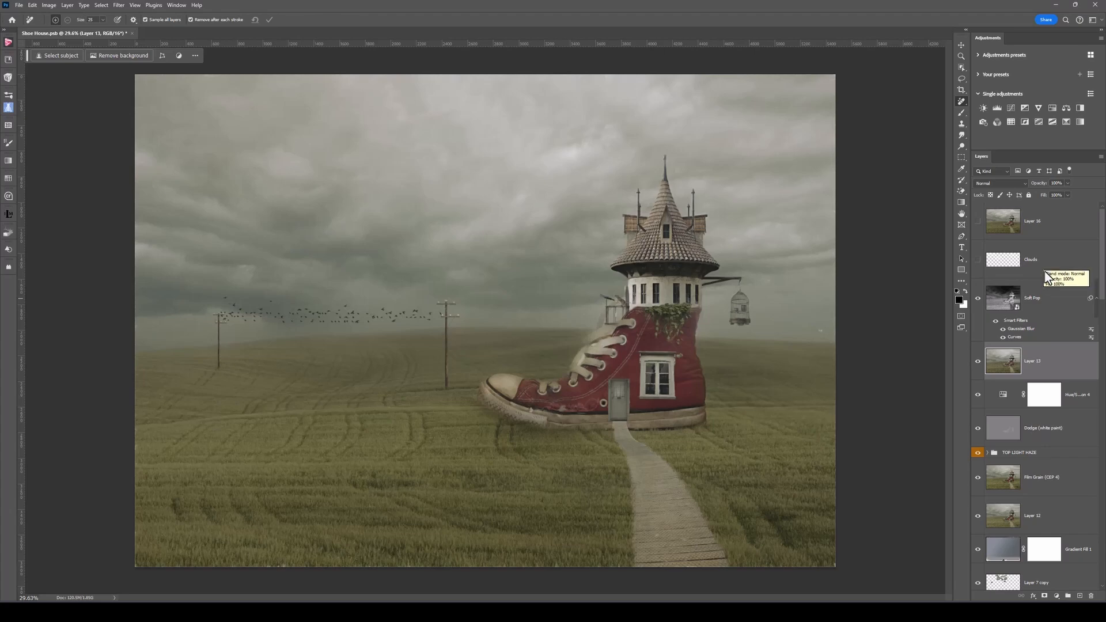
# Step: Select the Clouds layer, show it, and compare the sky with and without the painted clouds, leaving the layer switched on
pyautogui.click(1006, 263)
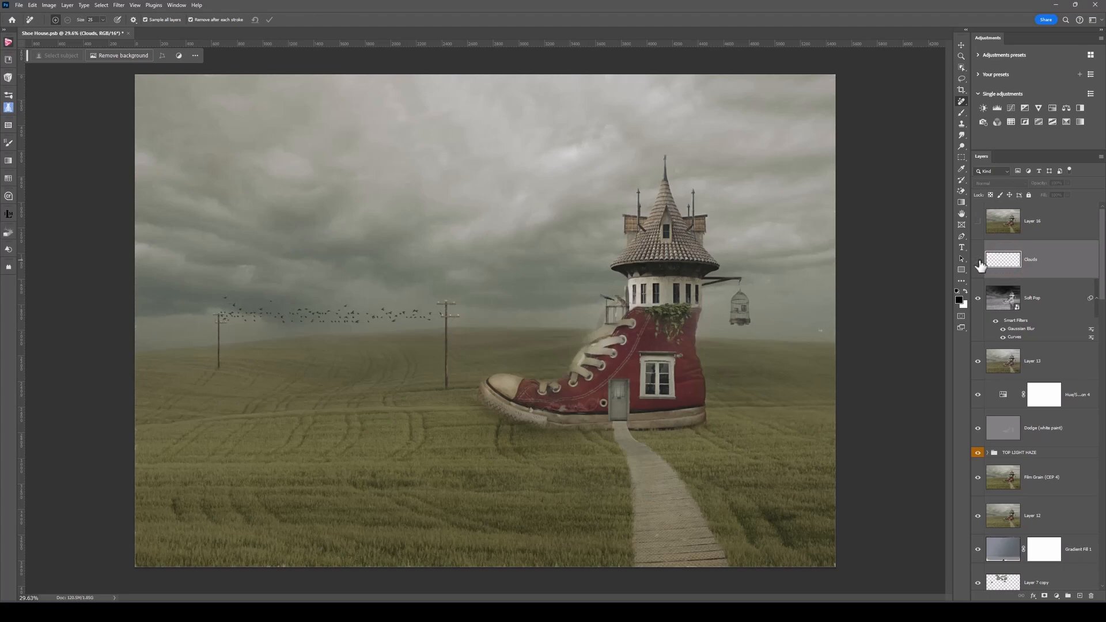
pyautogui.click(978, 260)
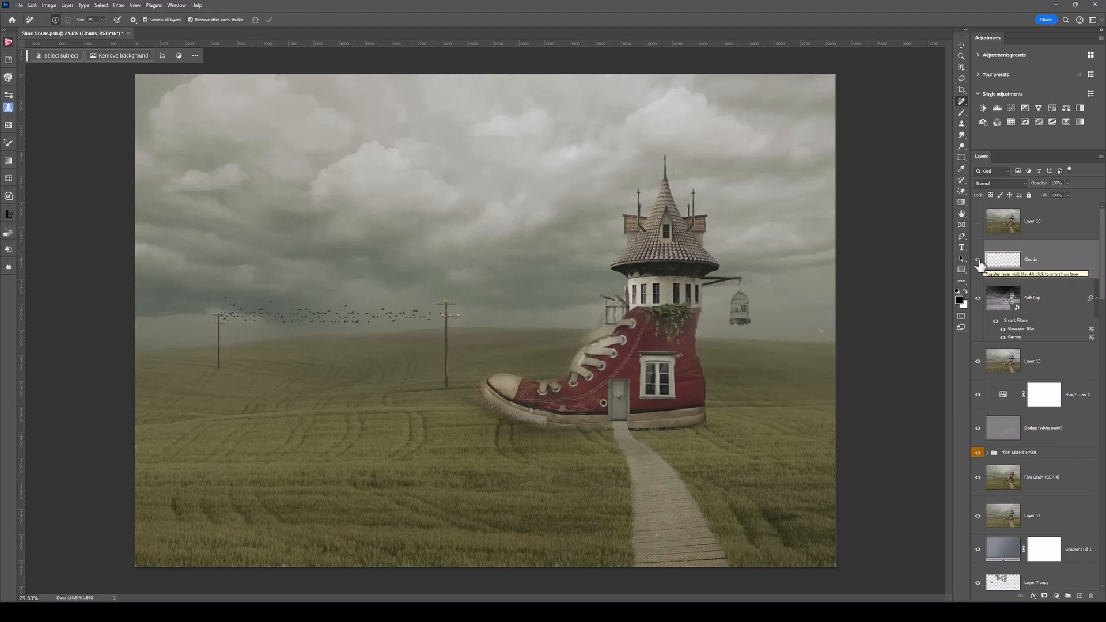
pyautogui.click(979, 261)
pyautogui.click(979, 261)
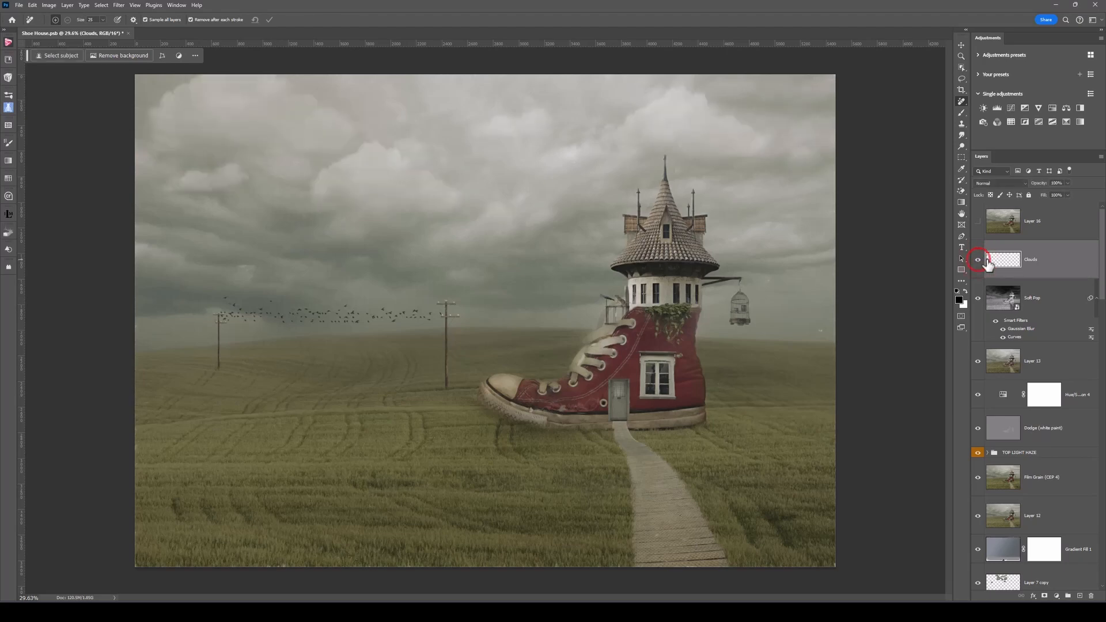
# Step: Try shifting the Clouds layer slightly down and to the left with Free Transform
pyautogui.click(1011, 261)
pyautogui.hotkey('ctrl', 't')
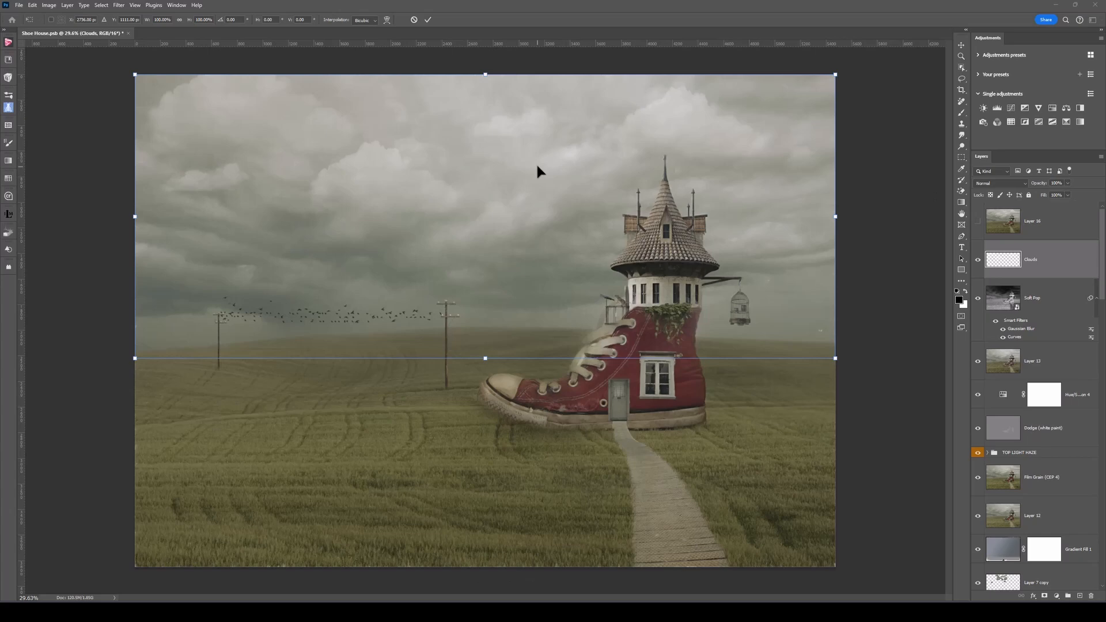
pyautogui.moveTo(541, 179)
pyautogui.mouseDown()
pyautogui.moveTo(546, 193)
pyautogui.moveTo(582, 175)
pyautogui.moveTo(511, 190)
pyautogui.moveTo(521, 201)
pyautogui.moveTo(541, 198)
pyautogui.moveTo(520, 184)
pyautogui.mouseUp()
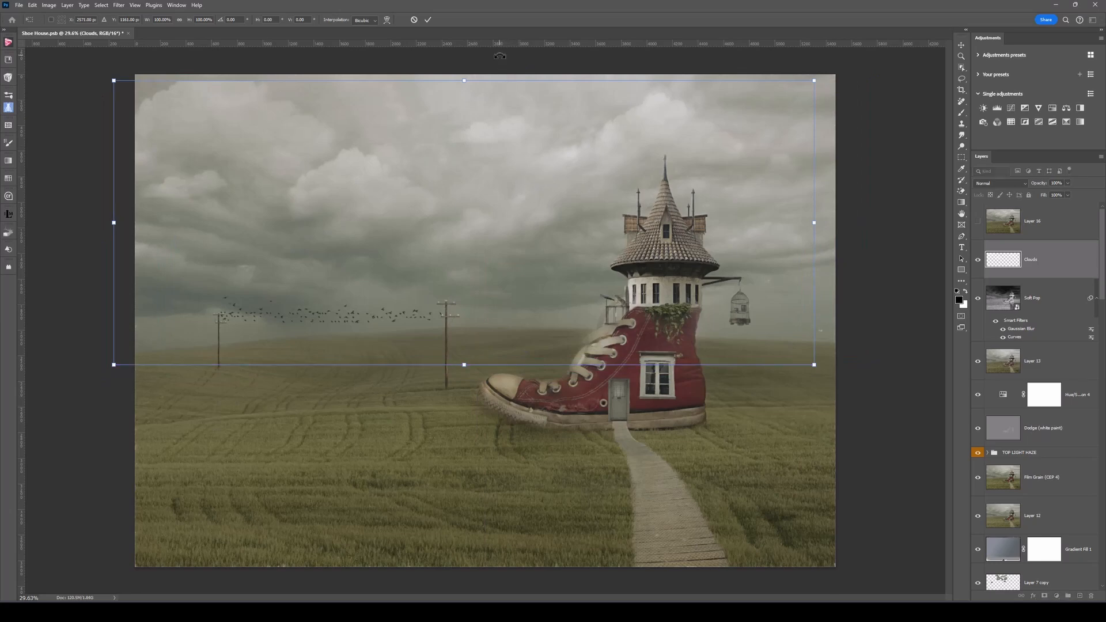
pyautogui.press('Return')
pyautogui.press('j')
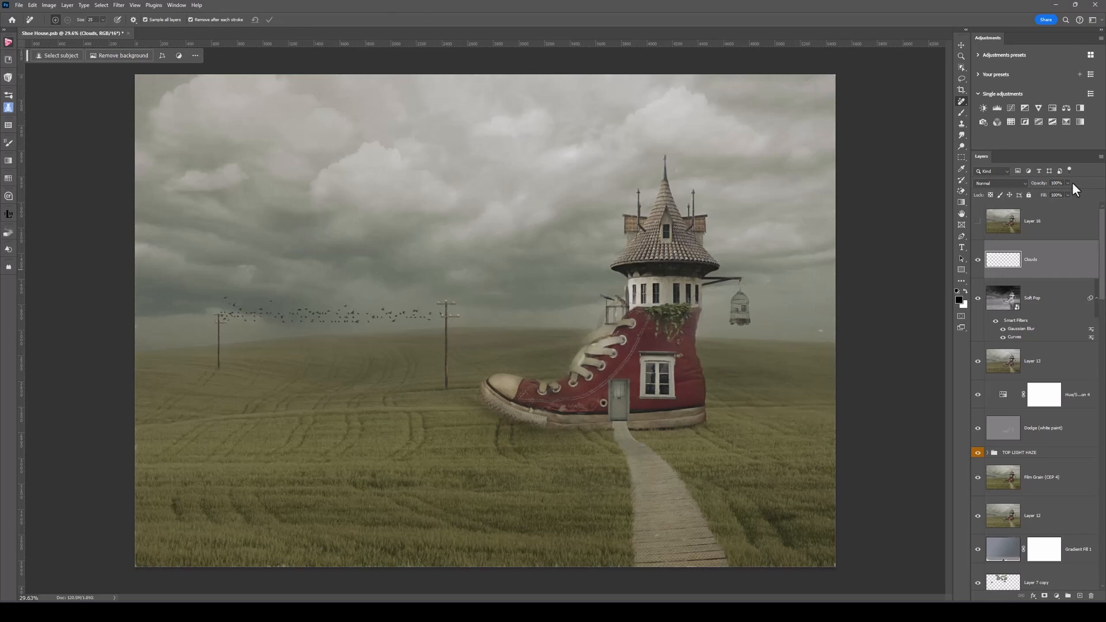
# Step: Try the Soft Light blend mode on the Clouds layer and undo the change
pyautogui.click(1001, 184)
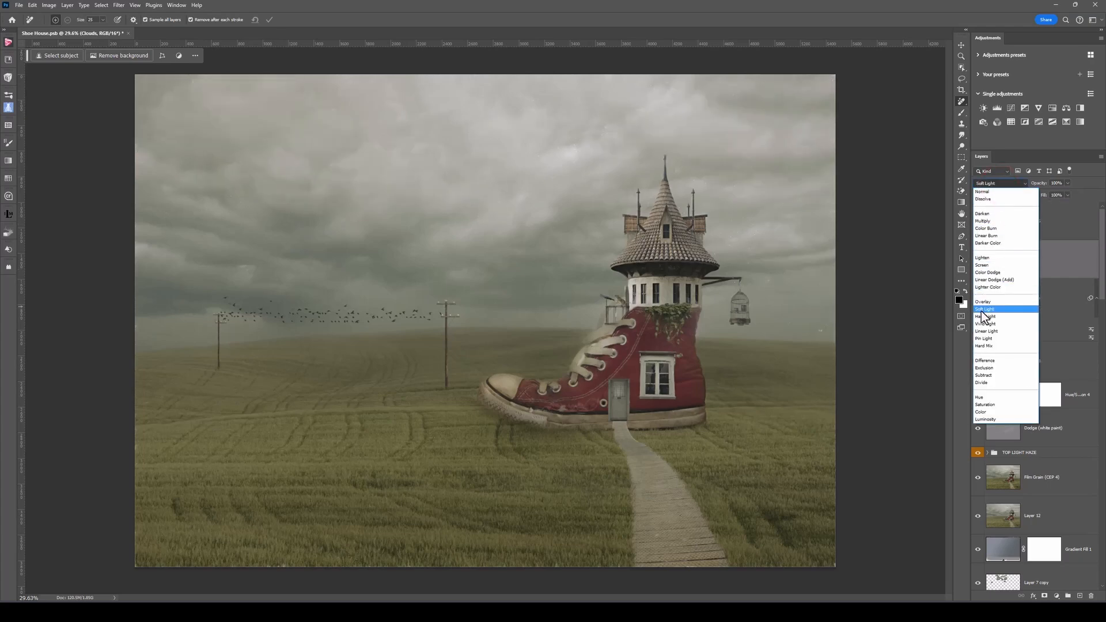
pyautogui.click(983, 310)
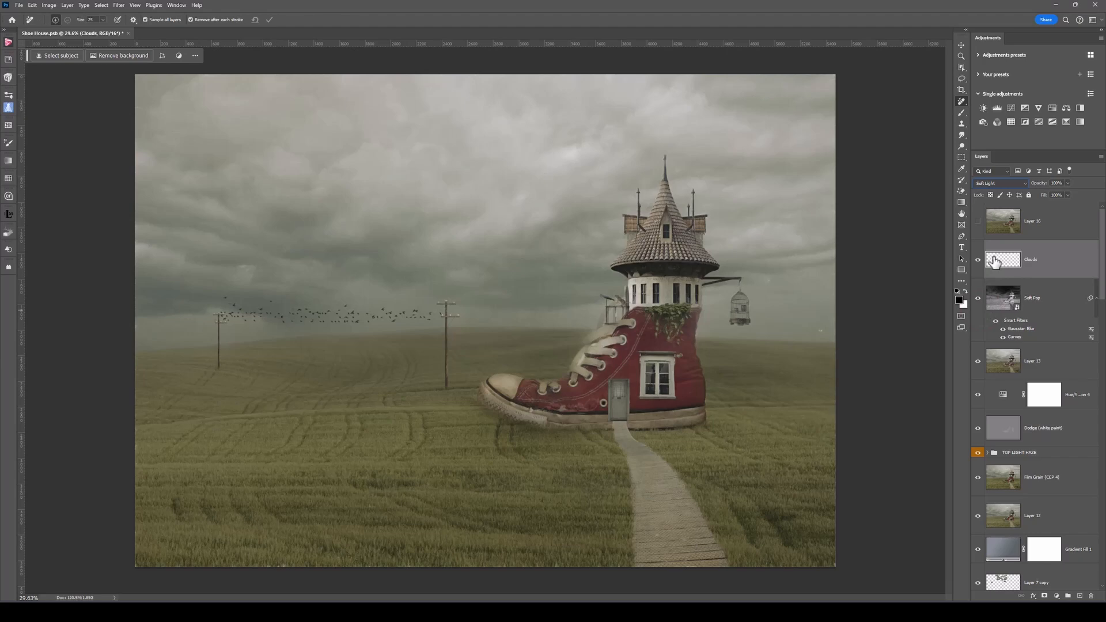
pyautogui.hotkey('ctrl', 'z')
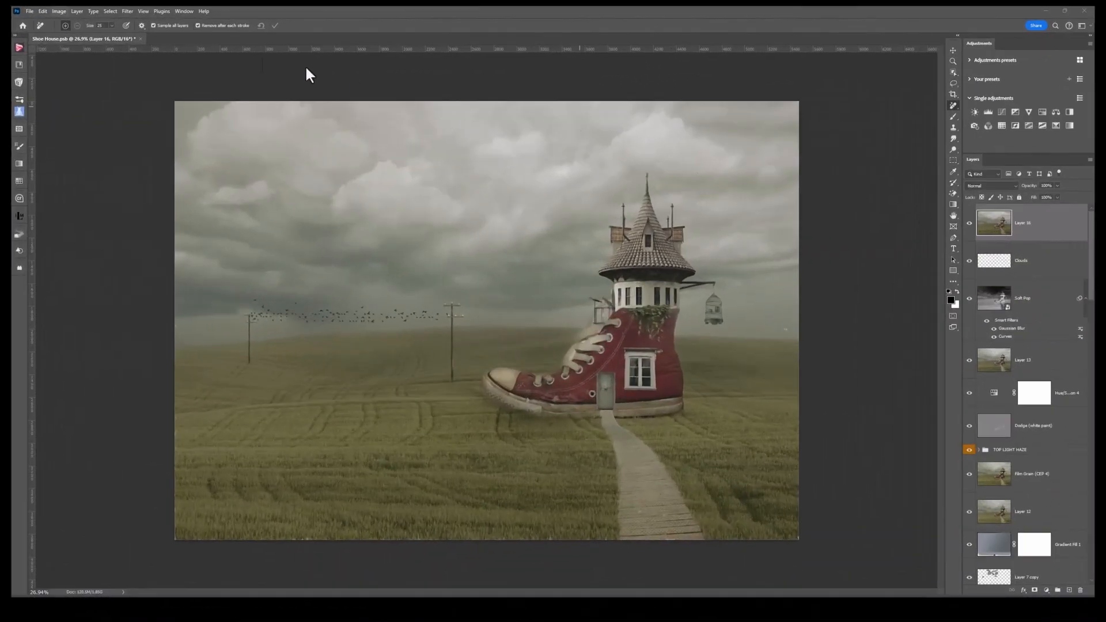
# Step: Flip the whole canvas horizontally to check the shoe house composition in mirror image
pyautogui.click(60, 11)
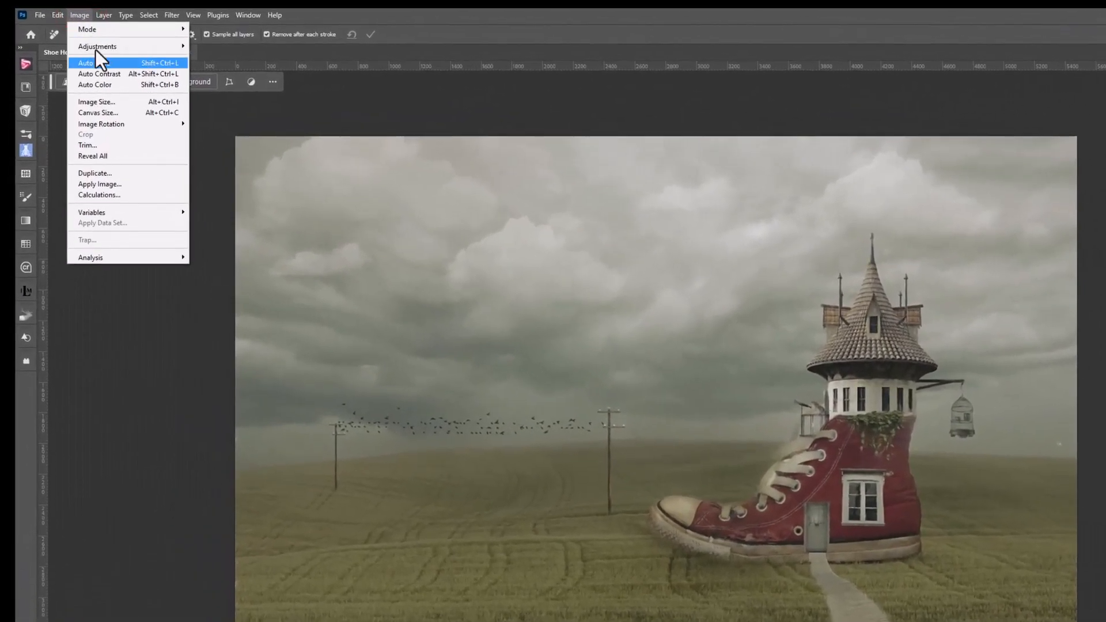
pyautogui.moveTo(127, 127)
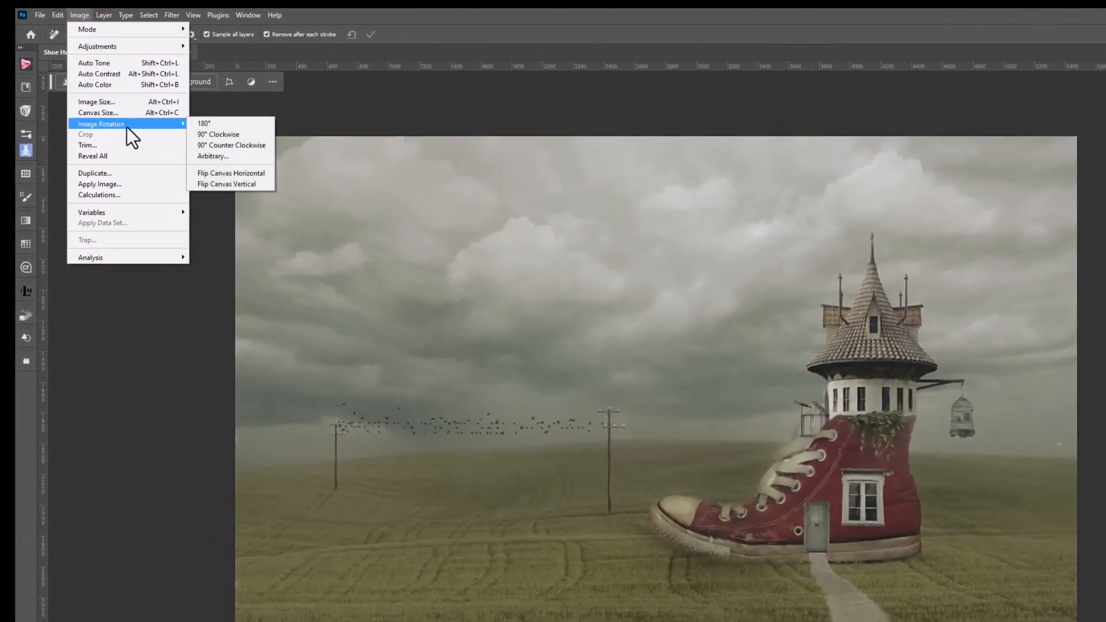
pyautogui.click(244, 174)
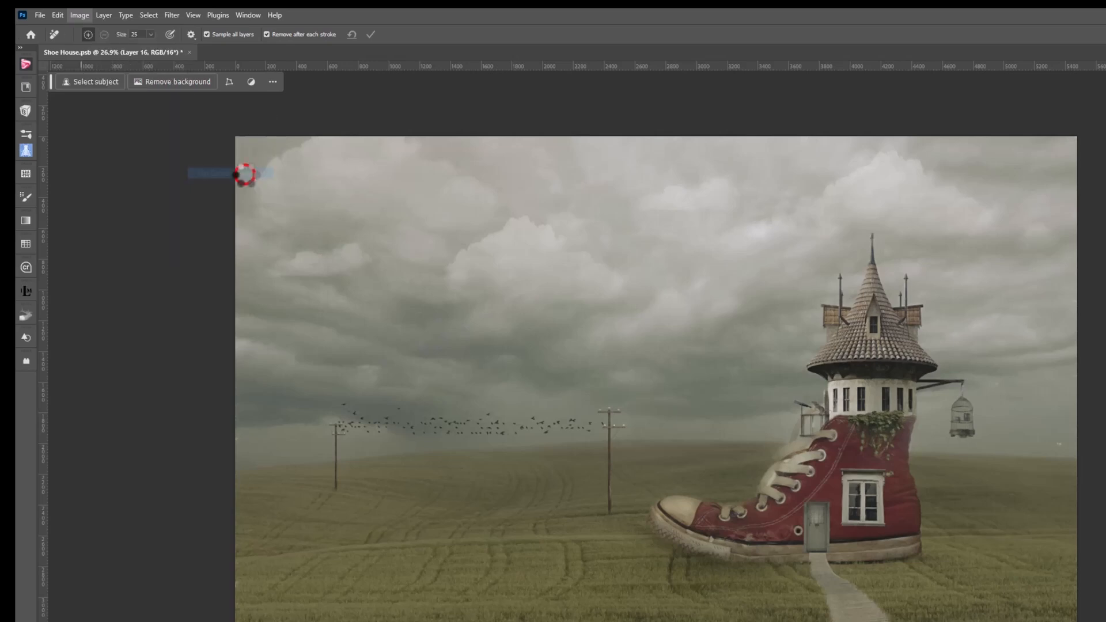